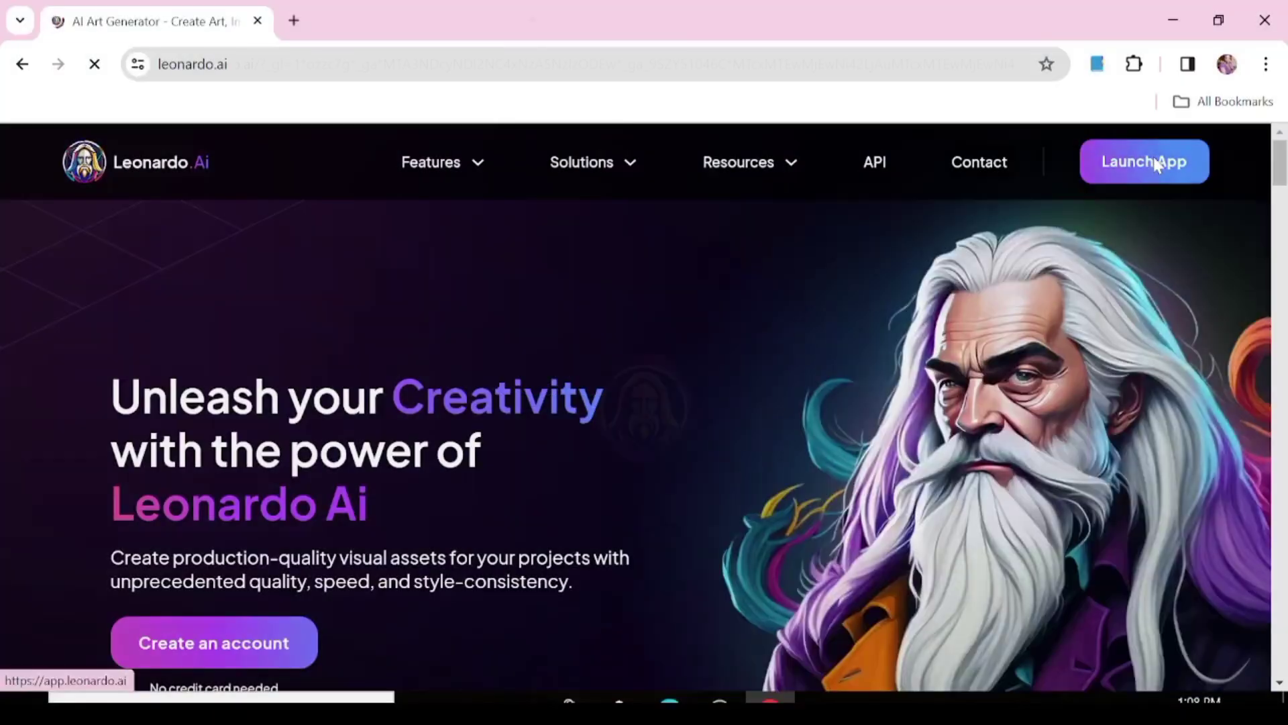
Step: Launch the Leonardo.Ai web app from the landing page into a new tab
left_click(1154, 163)
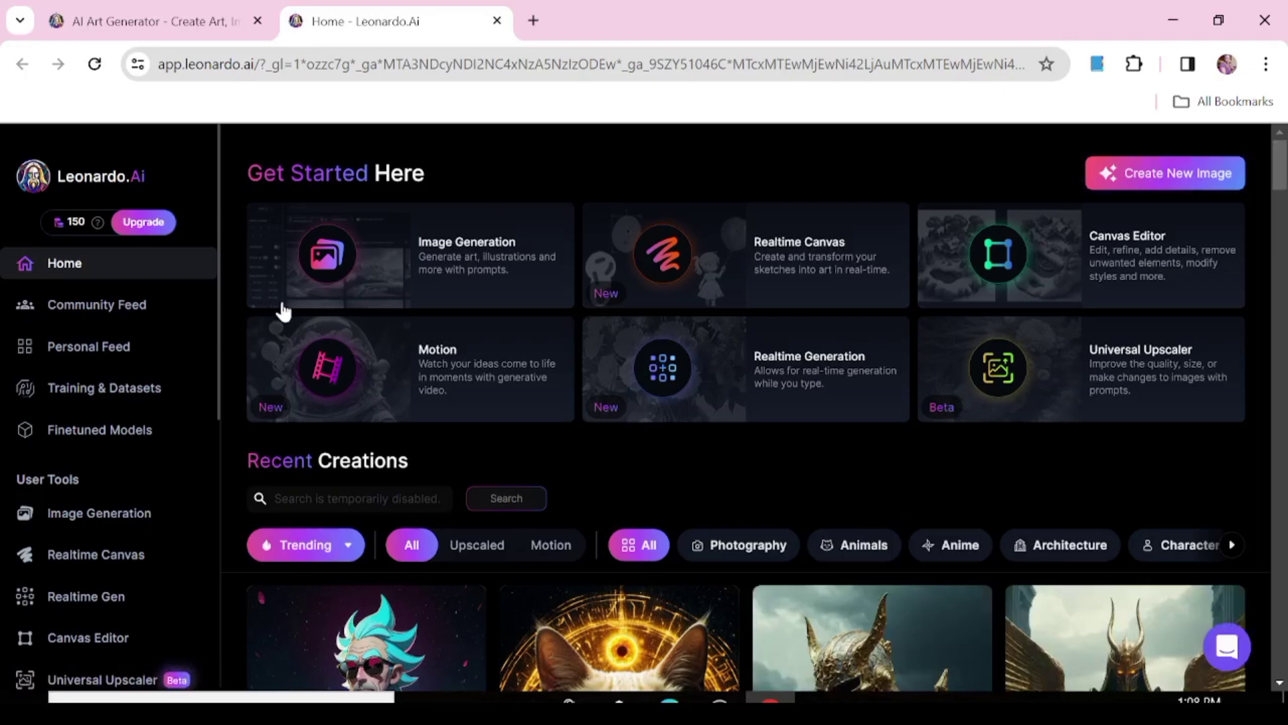
Step: Open Image Generation and adjust the Guidance Scale for the blonde-girl 3D Animation Style prompt
left_click(121, 518)
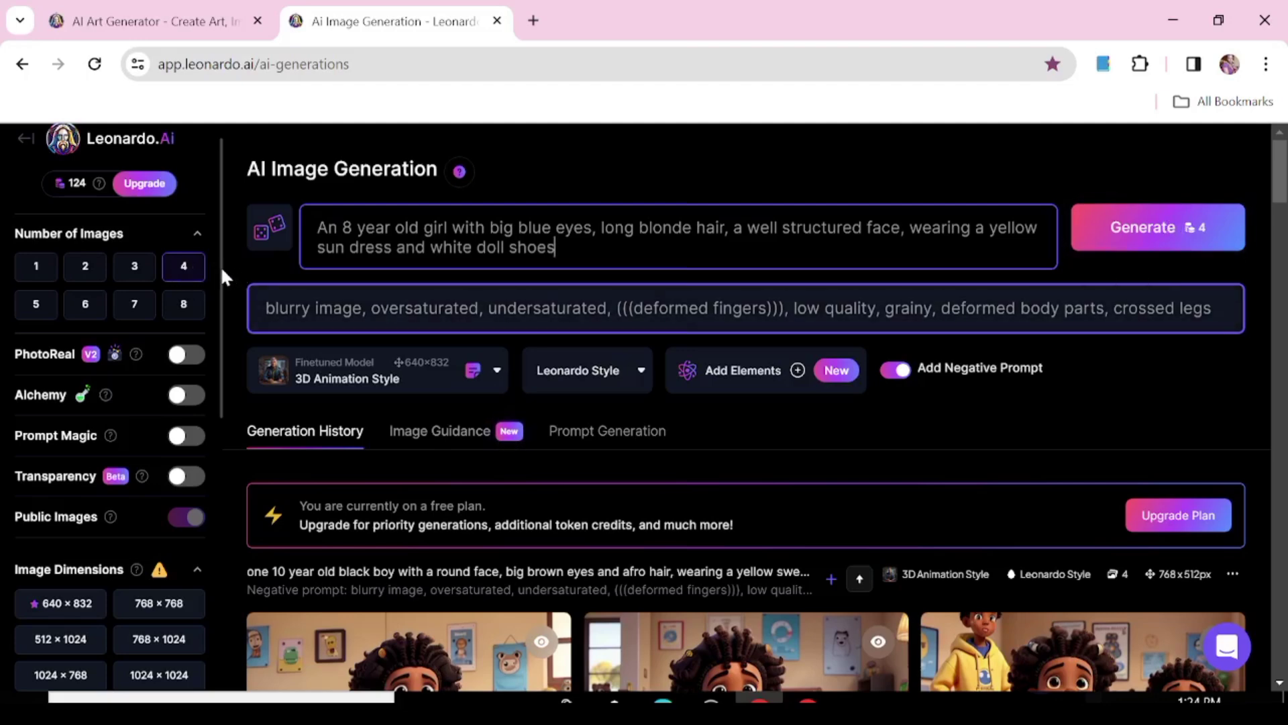
left_click_drag(220, 284, 213, 526)
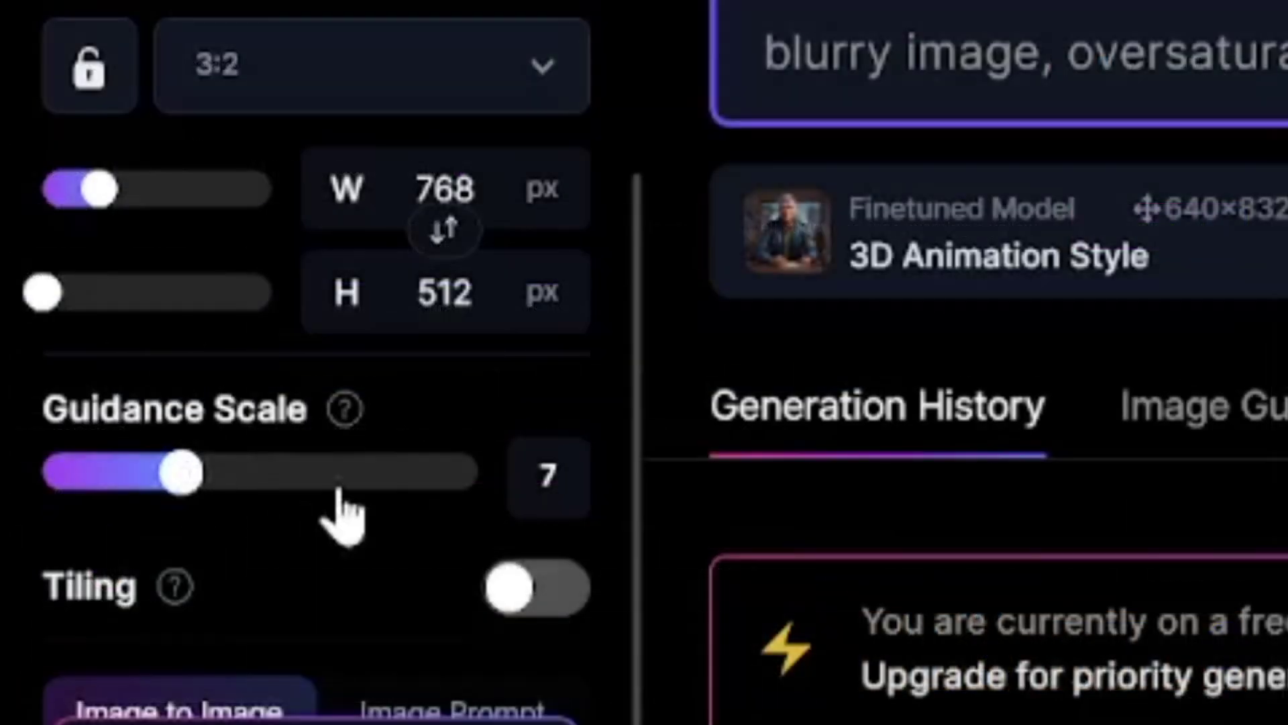
left_click_drag(336, 489, 177, 508)
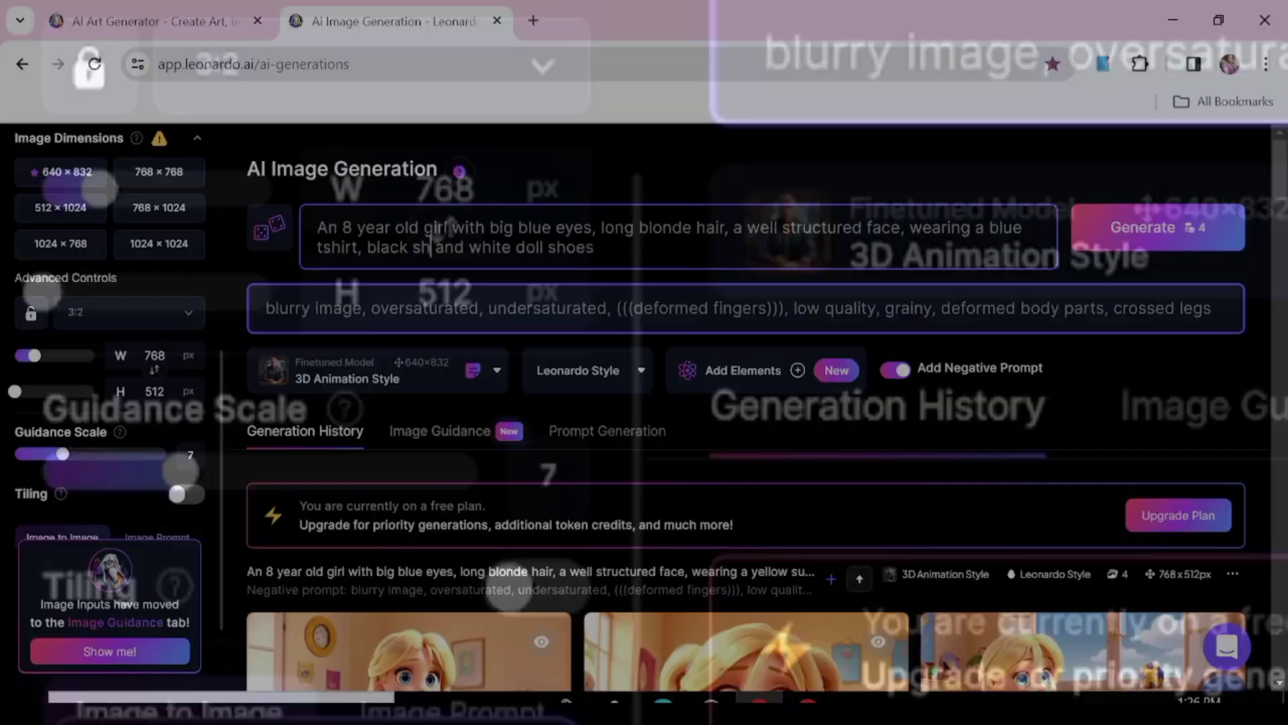
Step: End the prompt with 'blue tshirt, black shorts and white doll shoes' and generate four images
type("rts")
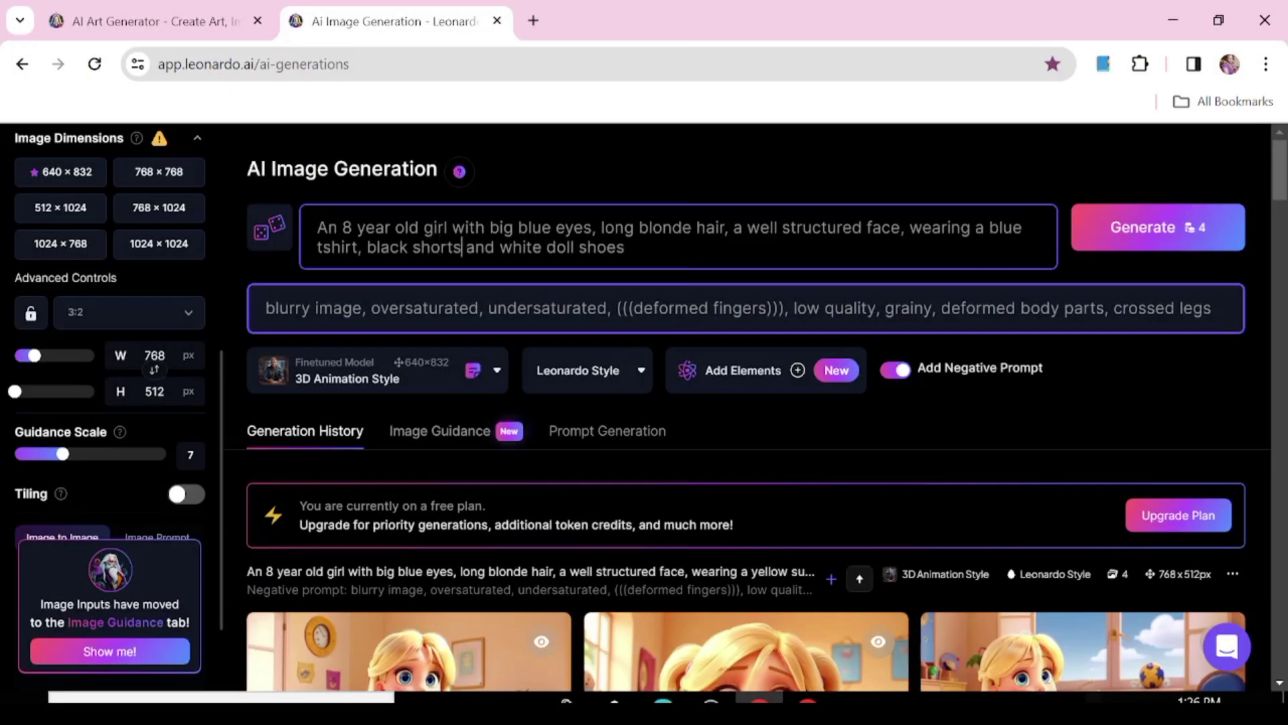
left_click(1172, 239)
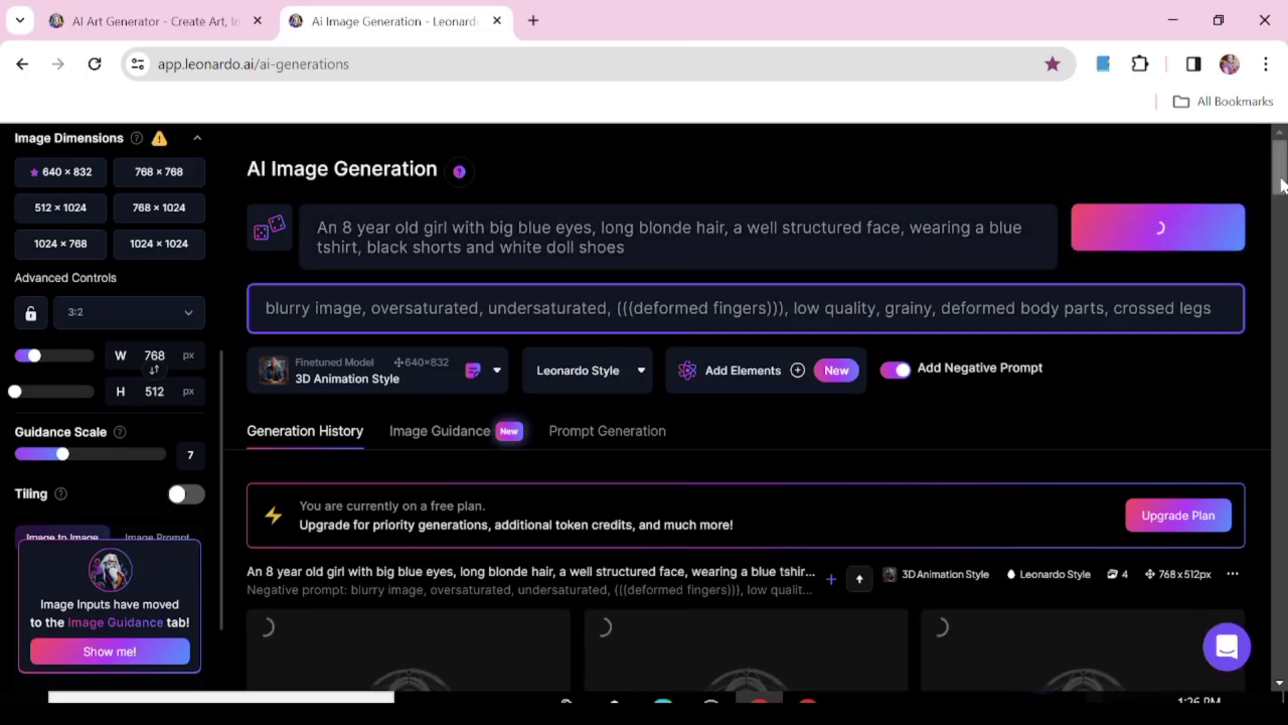
left_click_drag(1281, 186, 1283, 215)
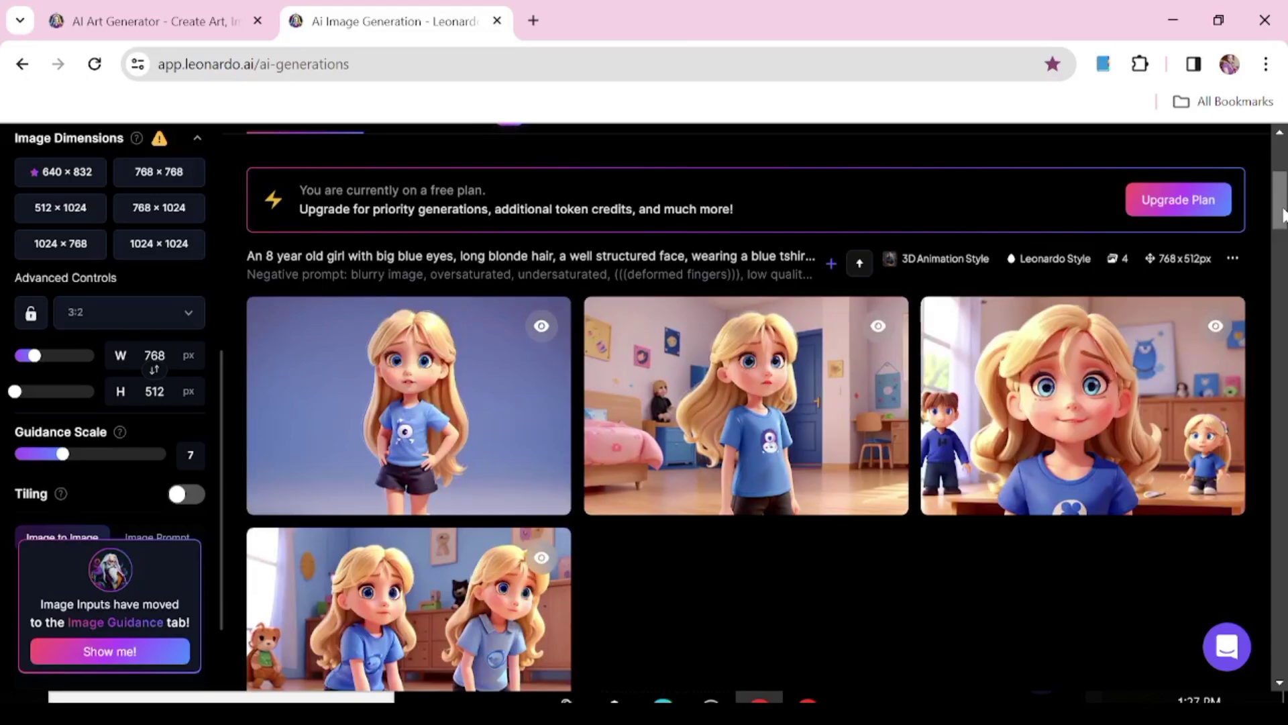
Step: Switch the aspect ratio to 9:16 portrait and generate the fish-tshirt girl images
scroll(232, 303, "up", 5)
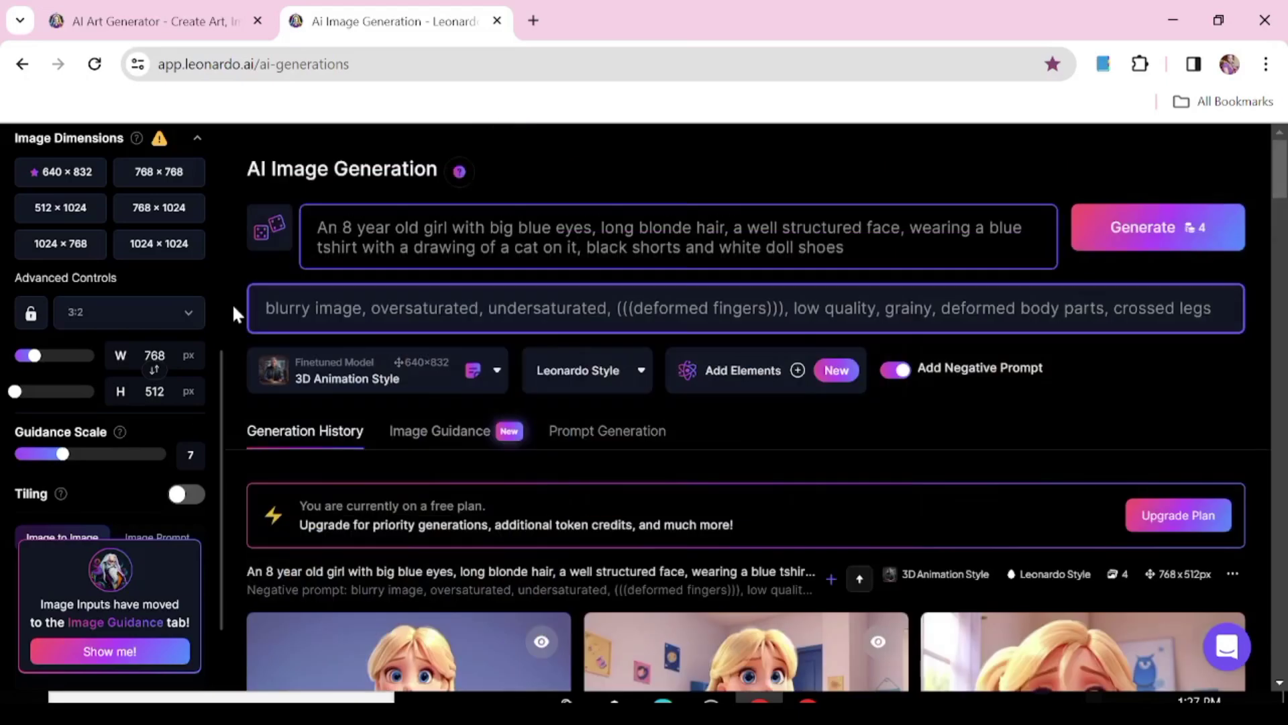
left_click(185, 312)
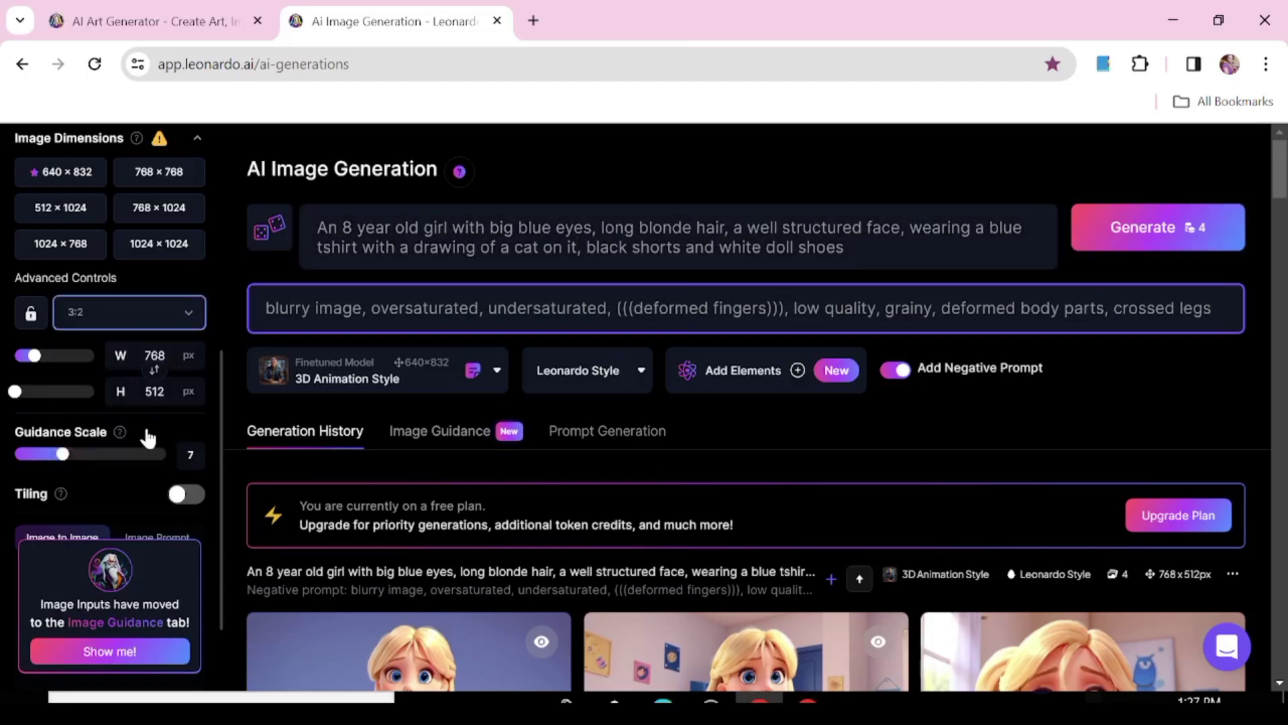
left_click(148, 430)
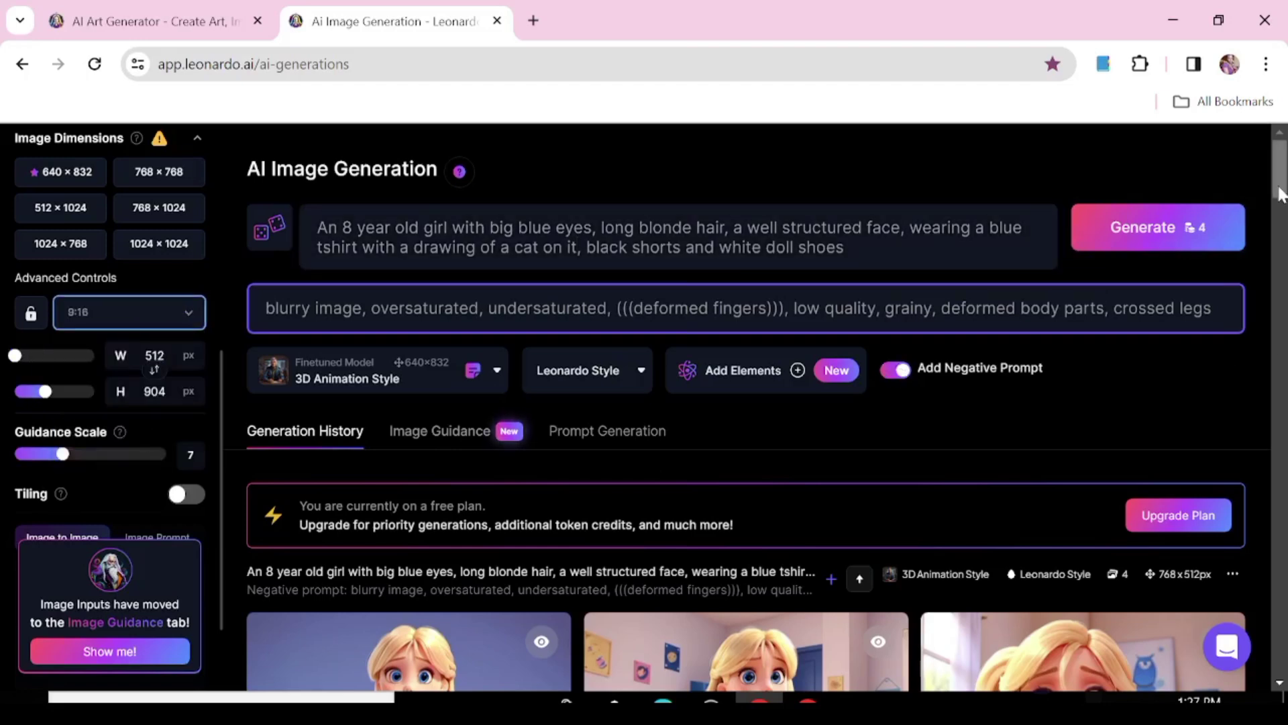
left_click(1144, 228)
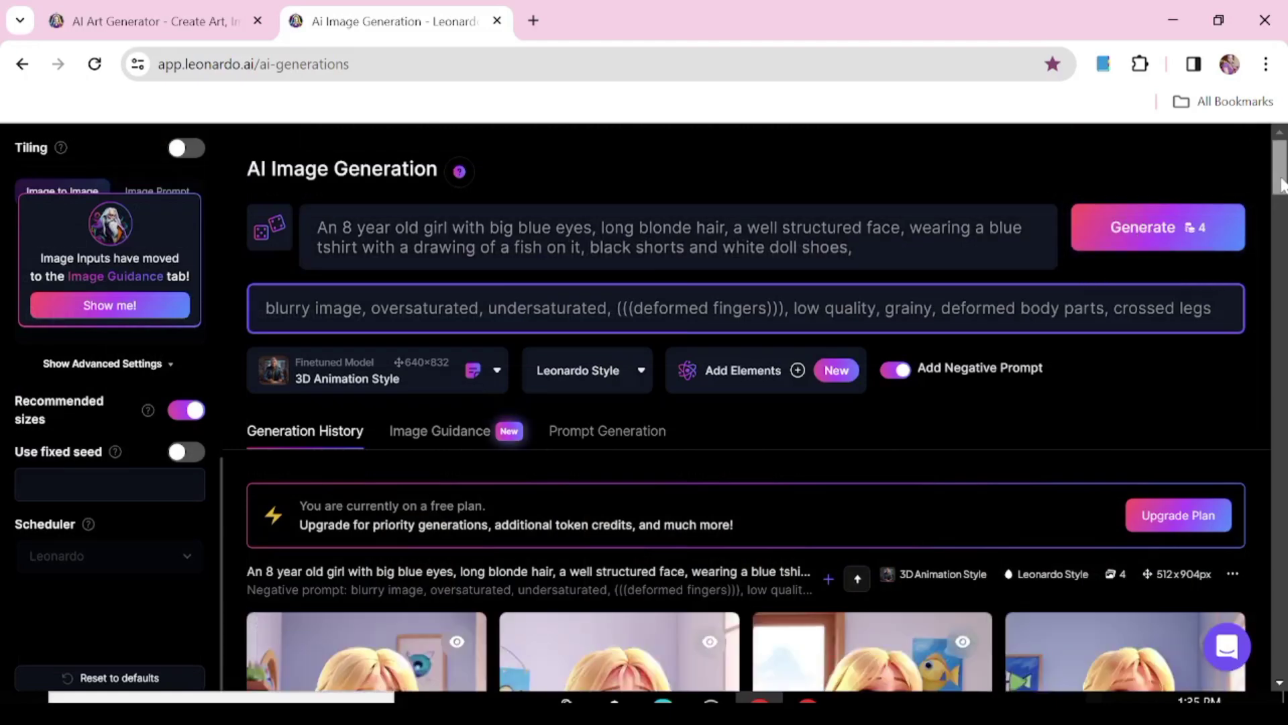
scroll(1144, 231, "down", 4)
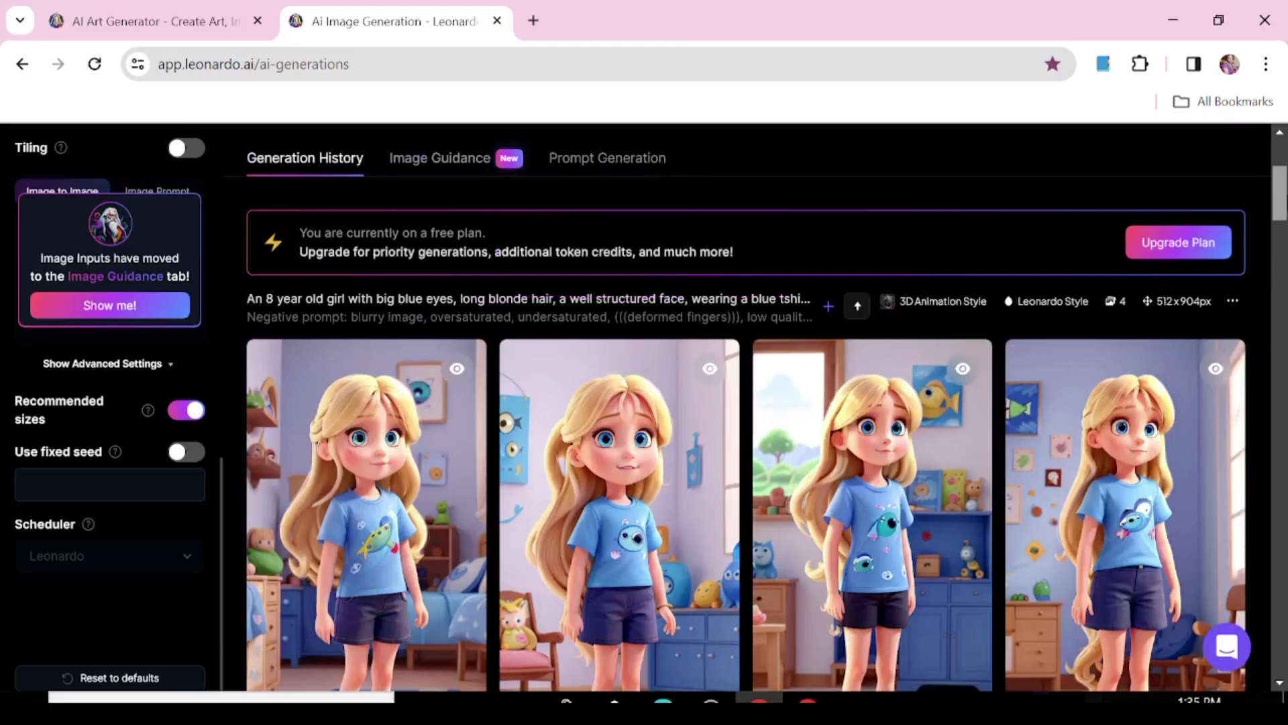
scroll(745, 416, "down", 2)
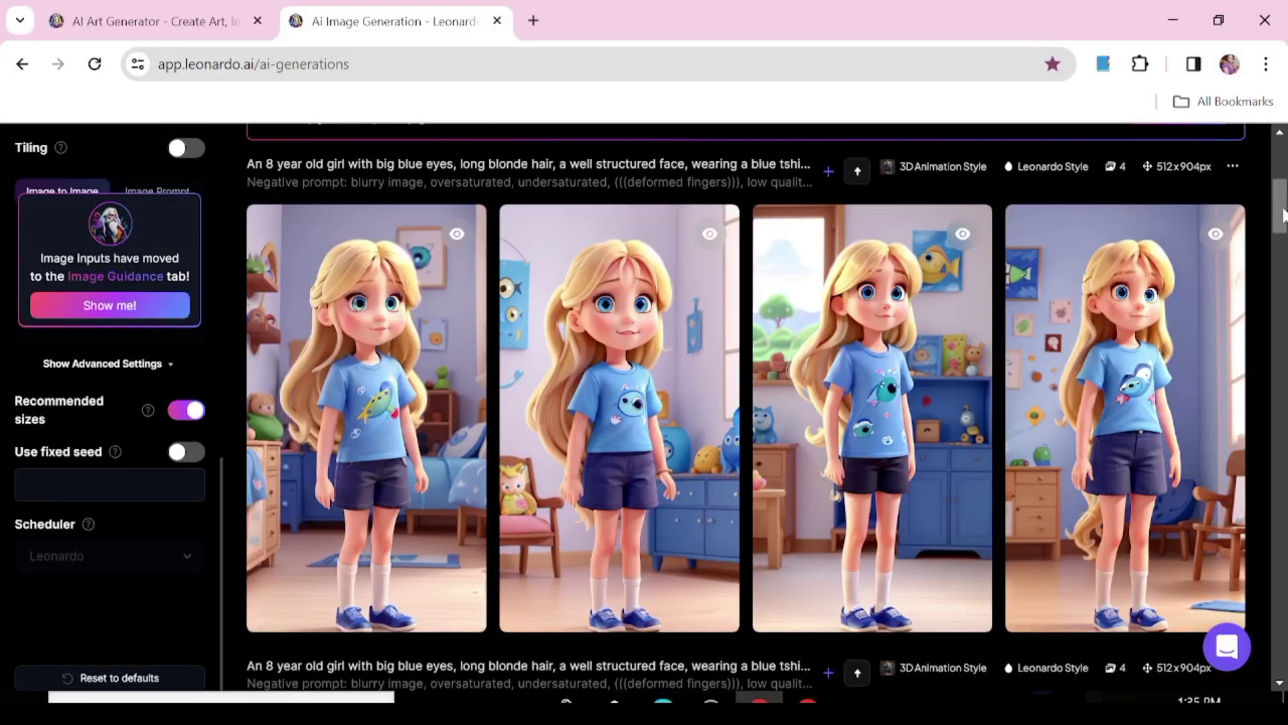
Step: Copy the seed of the fish-tshirt generation
left_click_drag(1284, 214, 1284, 214)
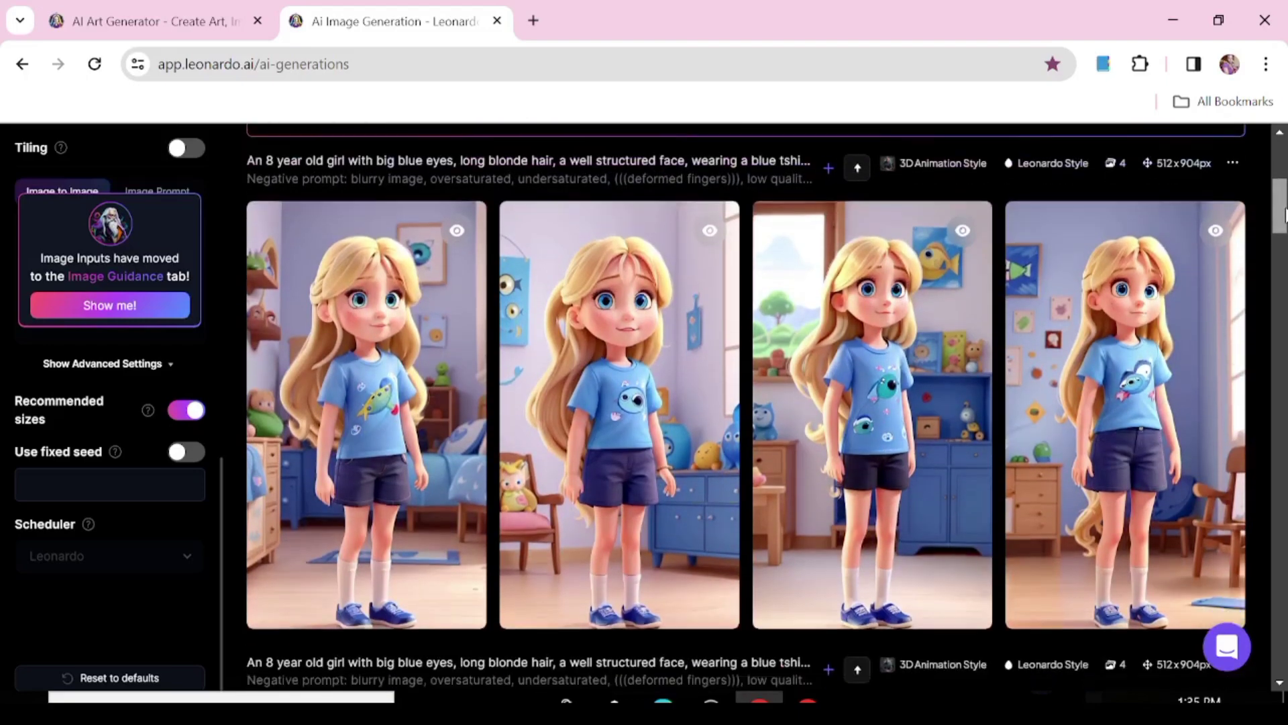
left_click(1233, 164)
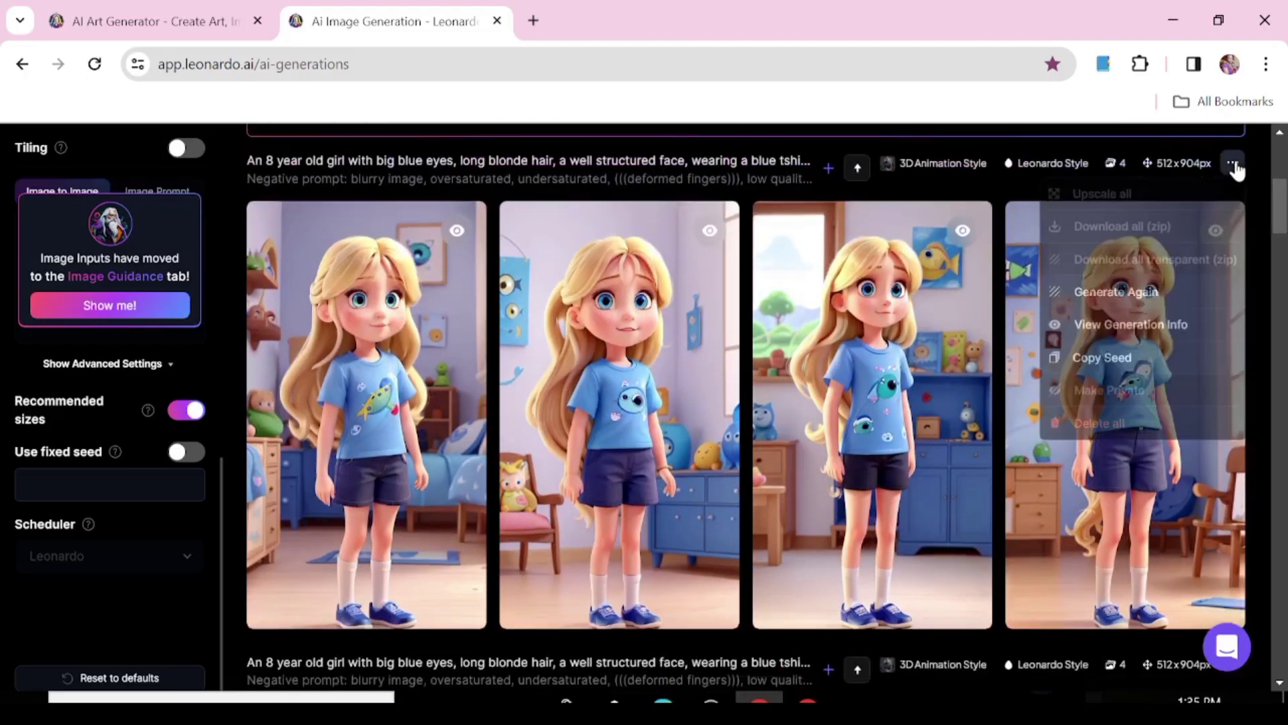
left_click(1175, 362)
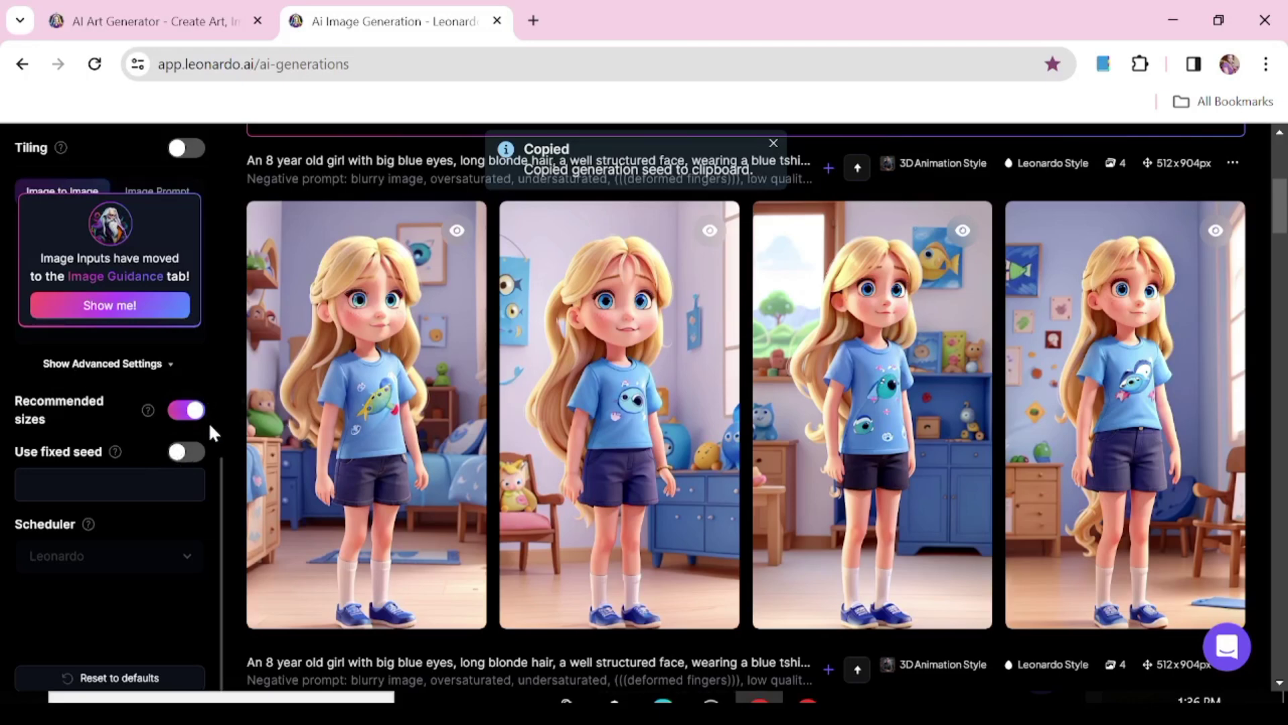
Step: Enable Use fixed seed and paste 663354880 into the seed box
left_click(191, 457)
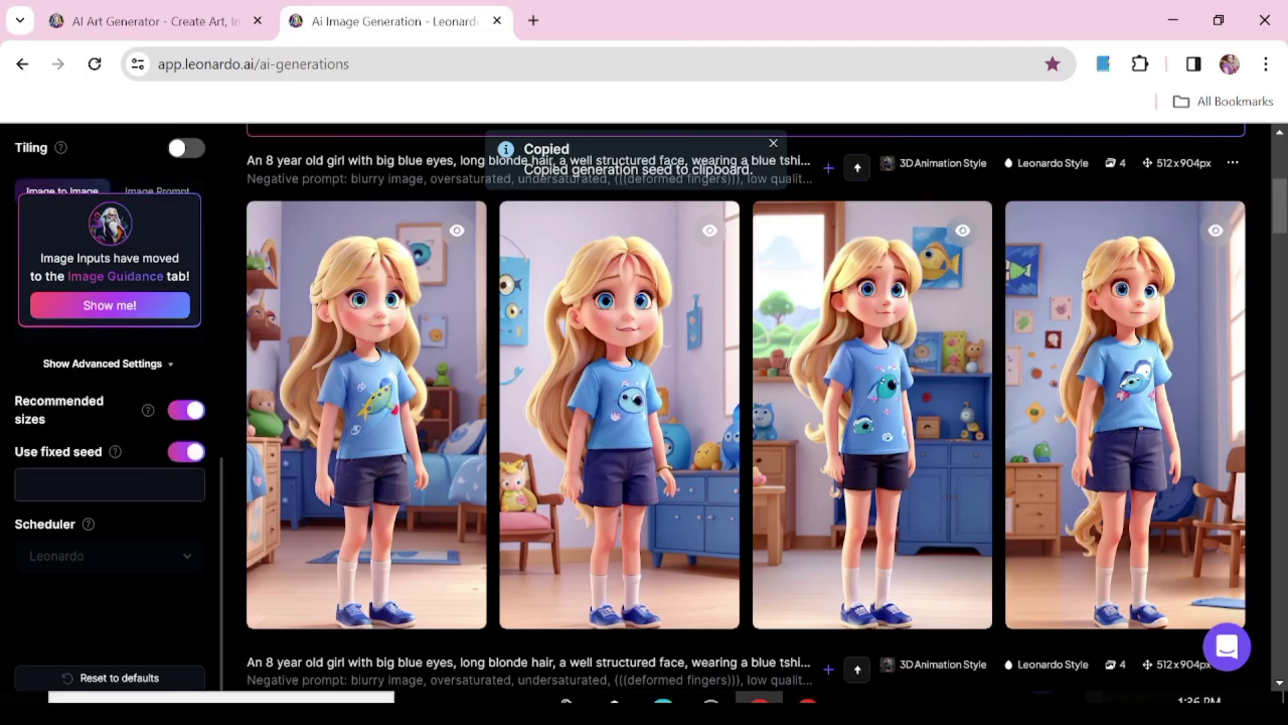
left_click(109, 484)
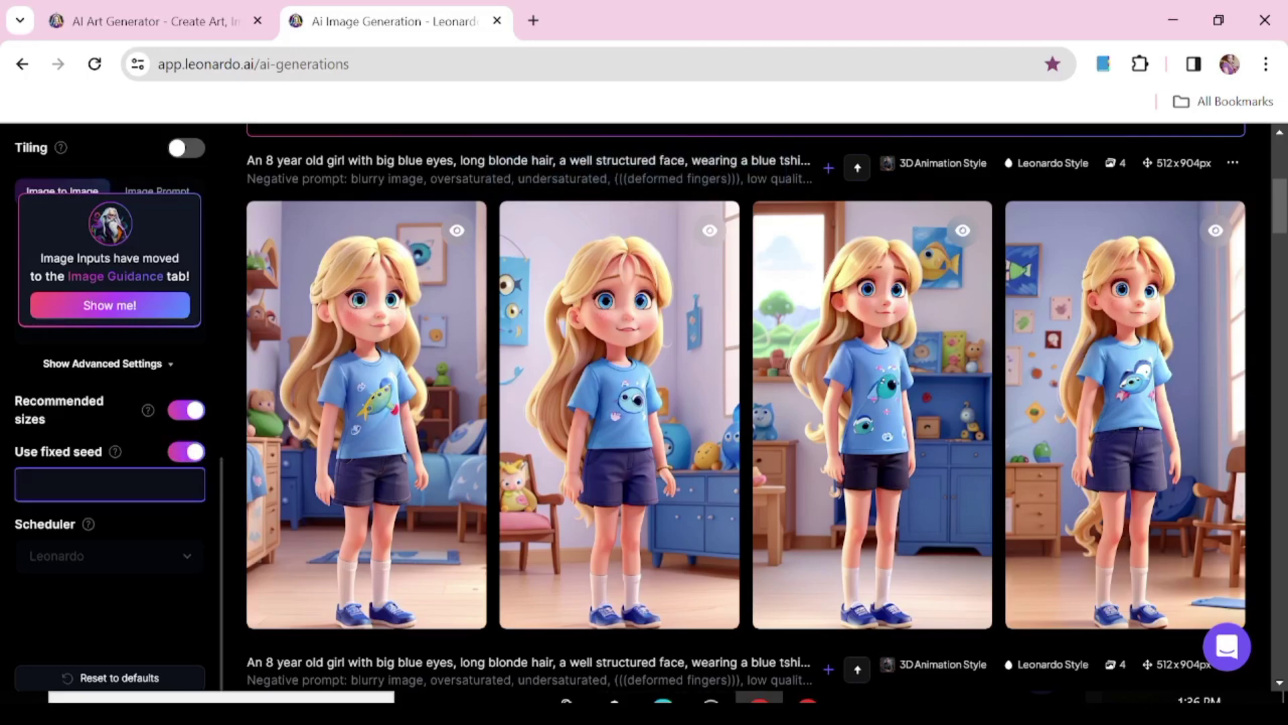
right_click(80, 476)
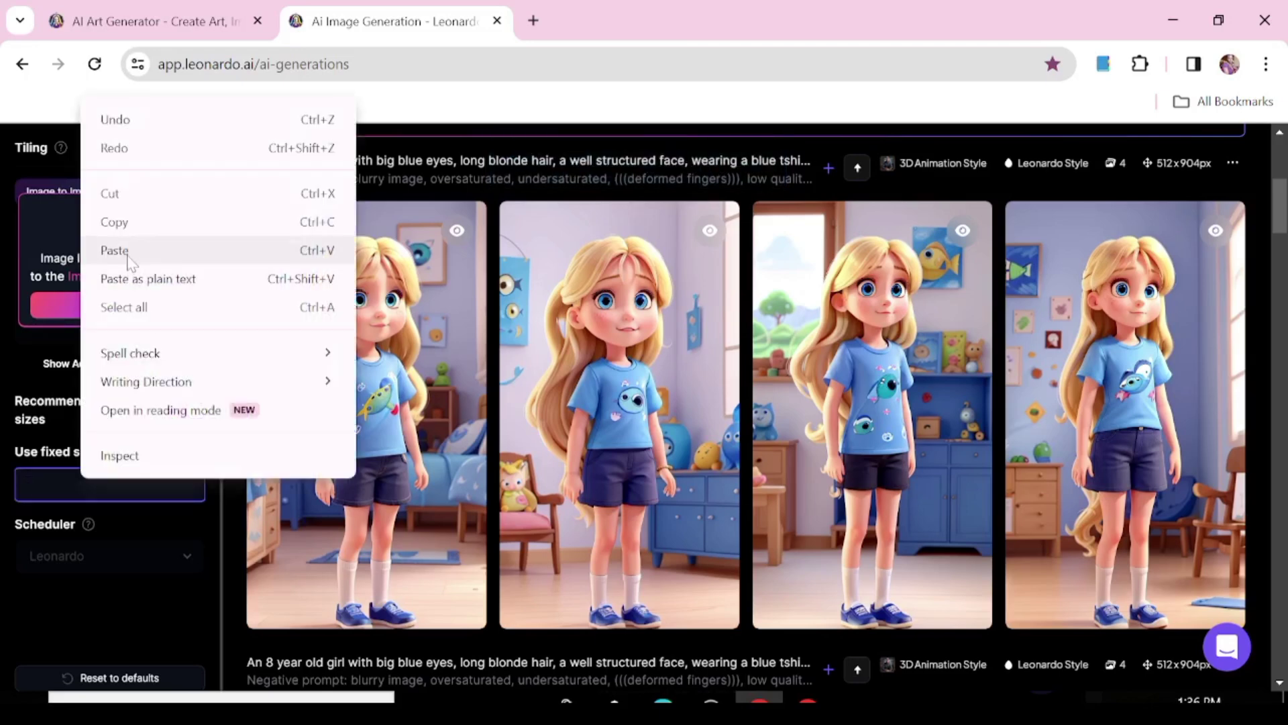
left_click(129, 258)
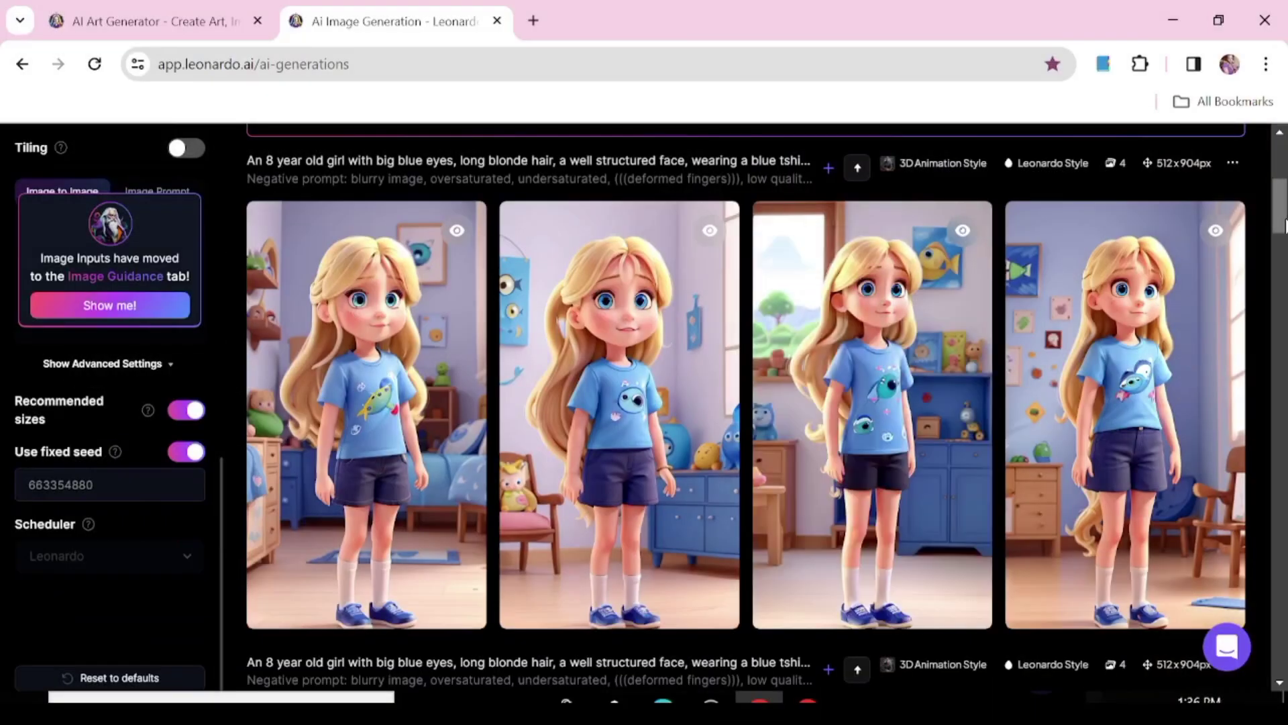
left_click_drag(1282, 221, 1278, 147)
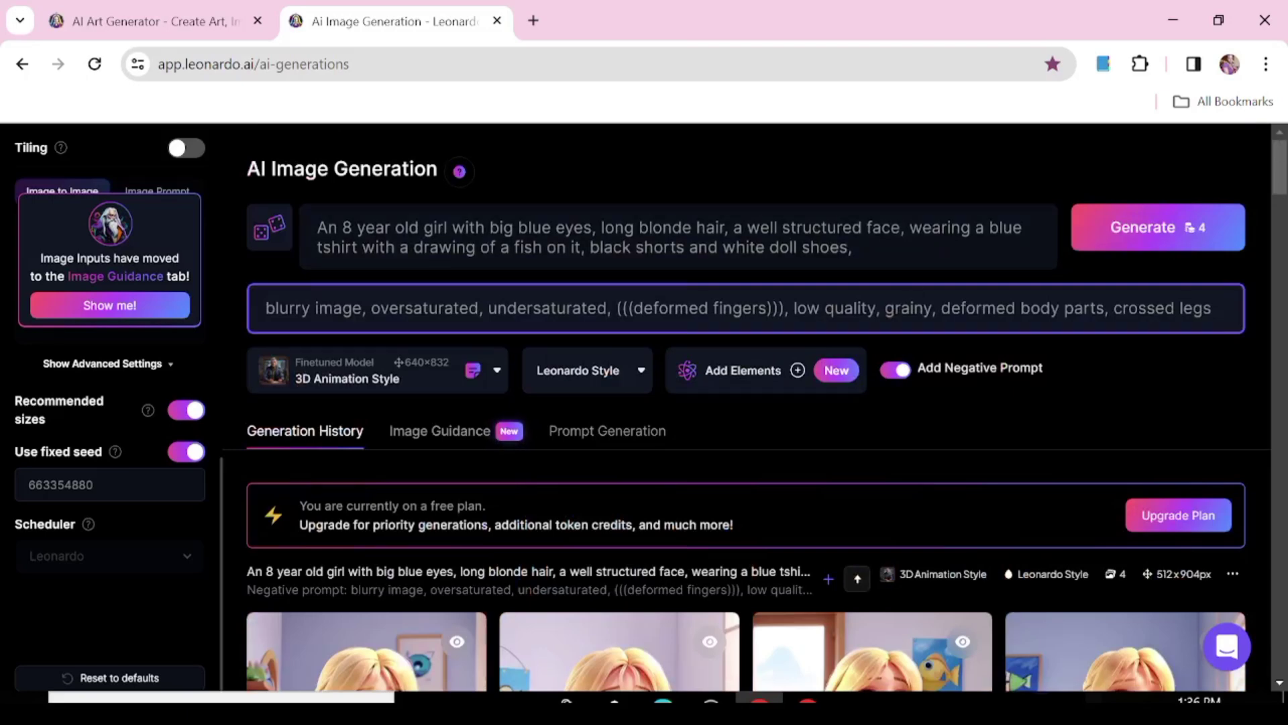
Step: Append 'laughing hard and looking happy' to the prompt and generate with the fixed seed
left_click(855, 247)
type("laugh")
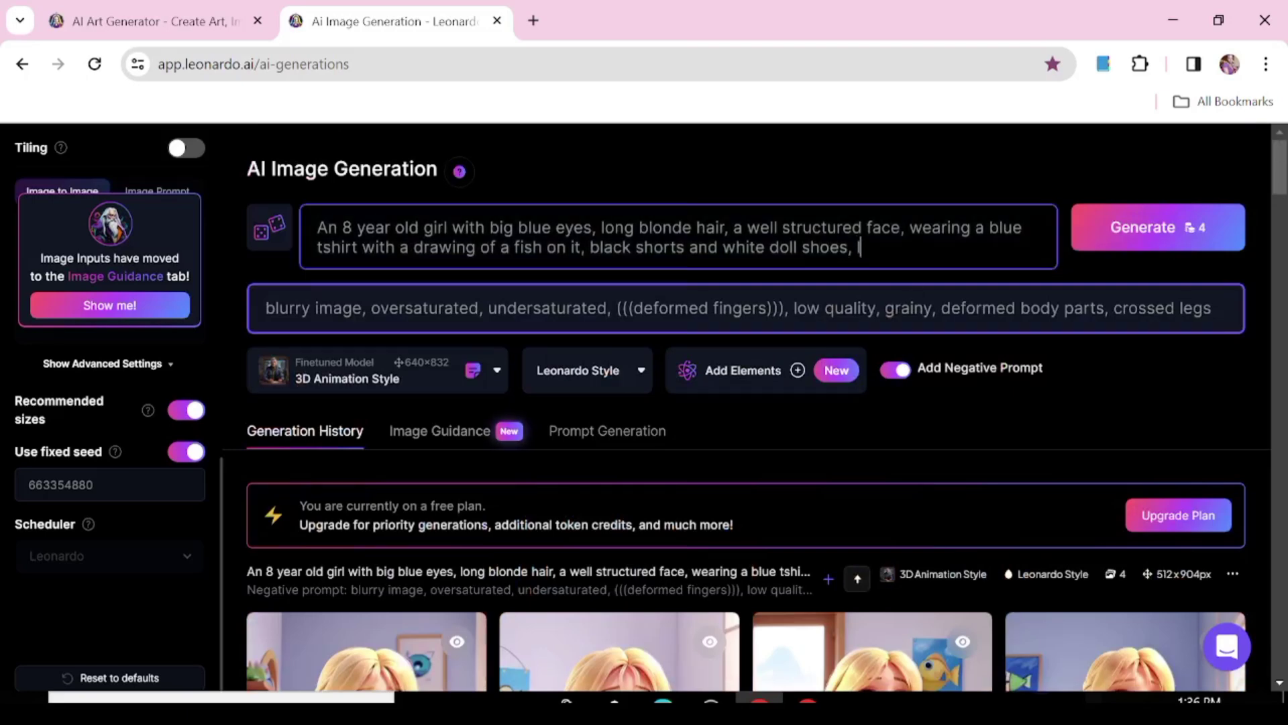
type("ing ha")
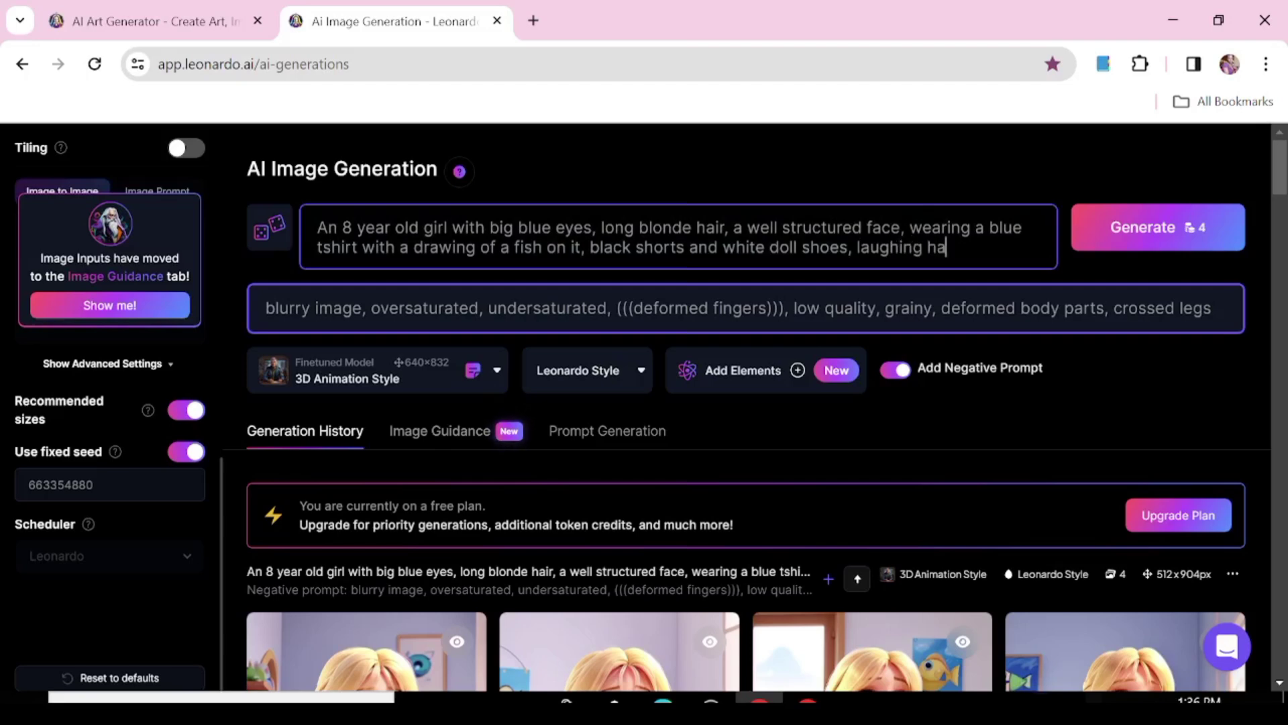
type("rd and looking happy")
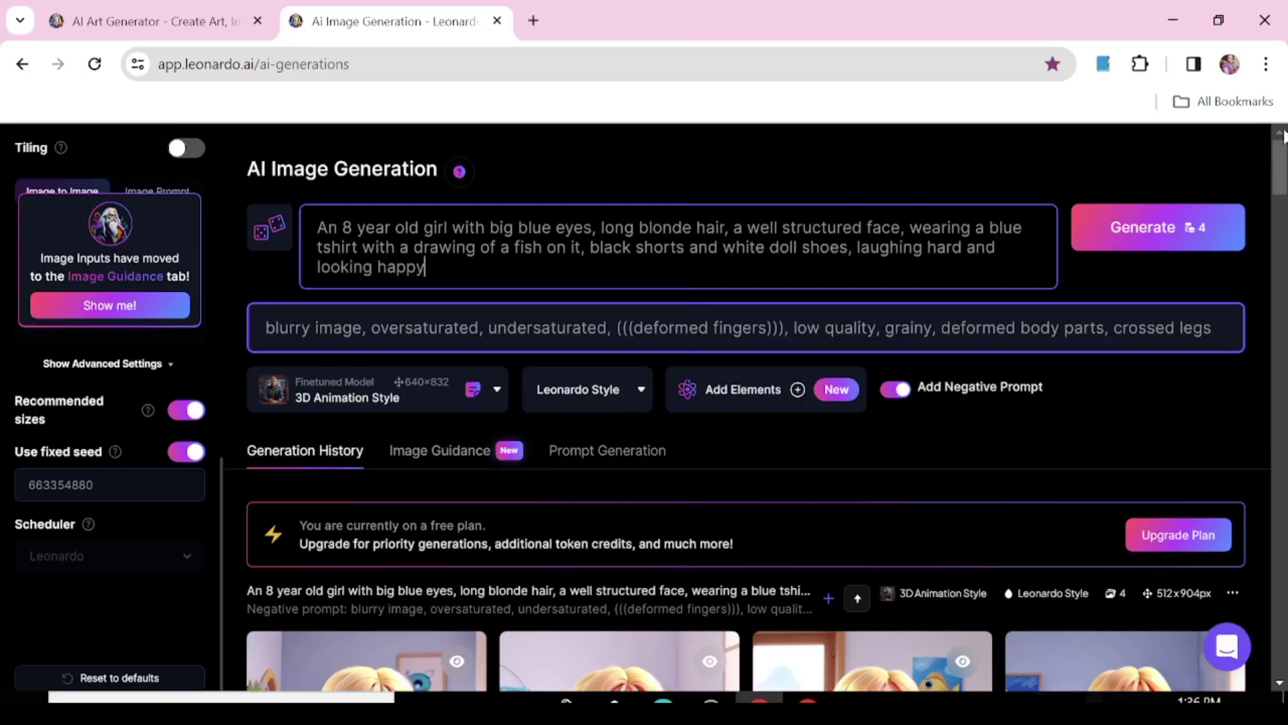
mouse_move(1277, 167)
left_mouse_down()
mouse_move(1281, 256)
mouse_move(1282, 167)
left_mouse_up()
left_click(1143, 230)
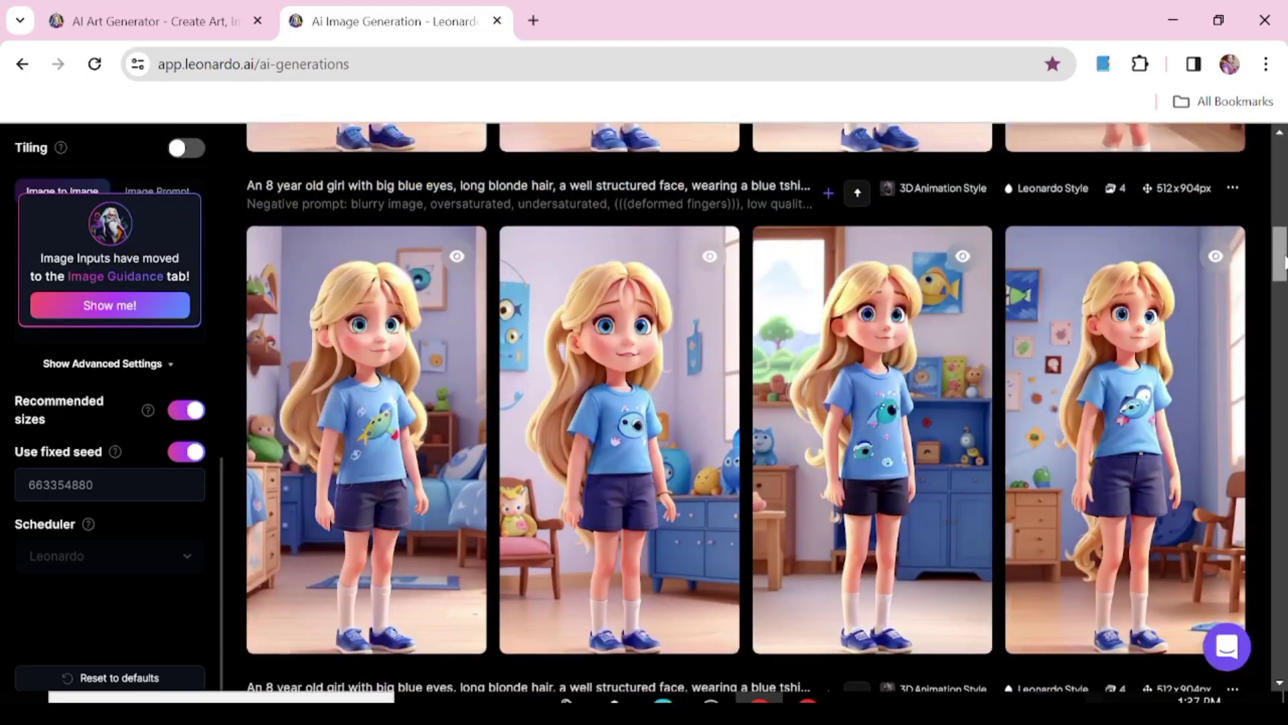
left_click_drag(1283, 261, 1283, 168)
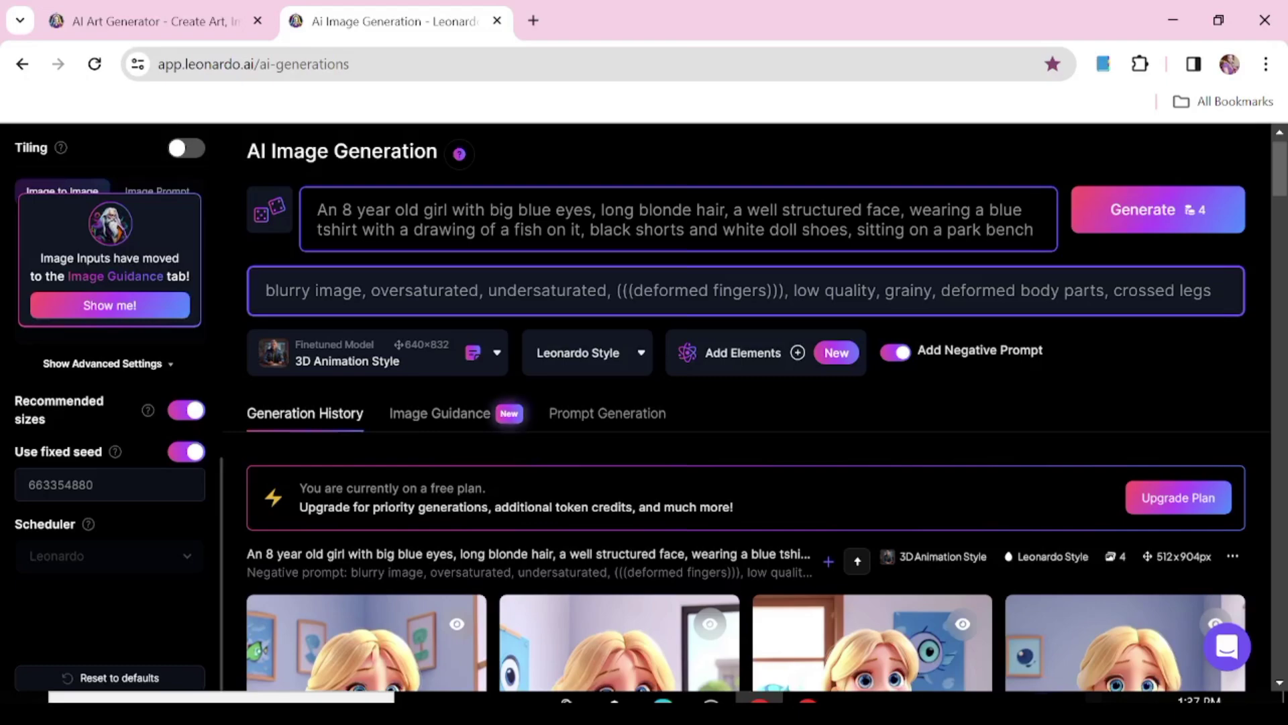
Step: Generate the park-bench images, then end the prompt with 'looking sad with tears falling down her cheeks'
left_click(1135, 210)
left_click_drag(1283, 161, 1283, 278)
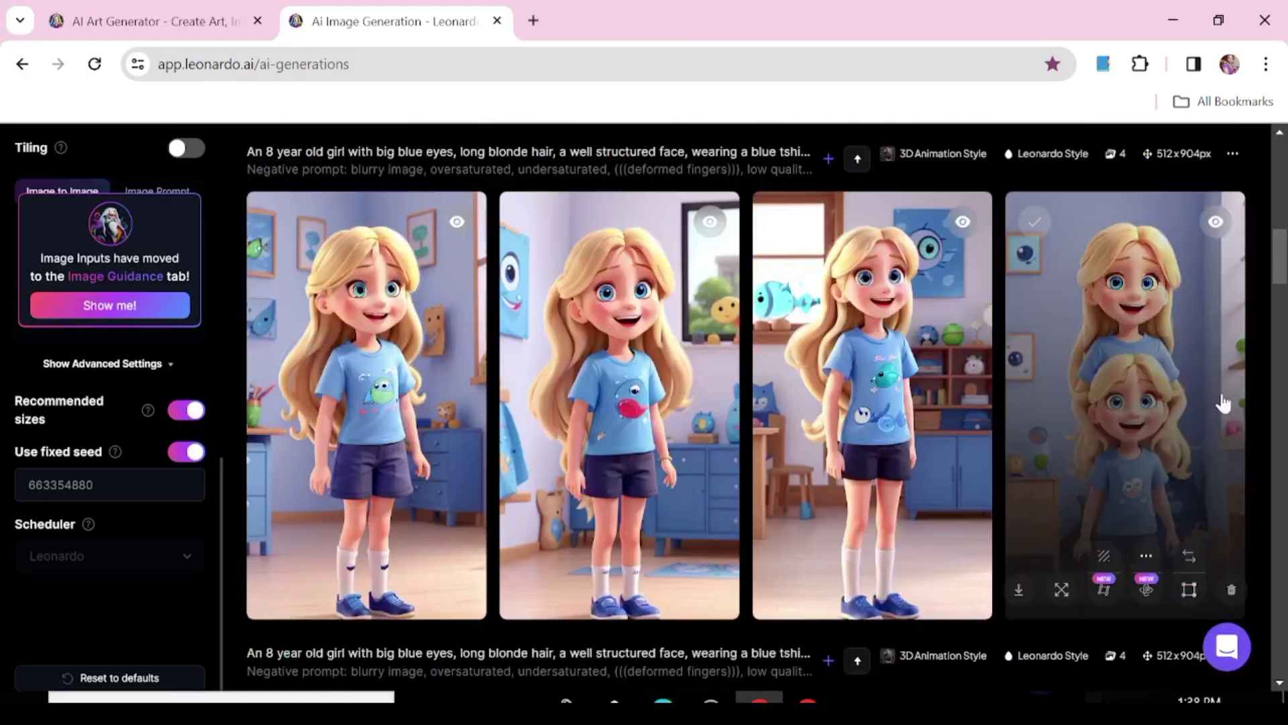
left_click_drag(1278, 275, 1274, 235)
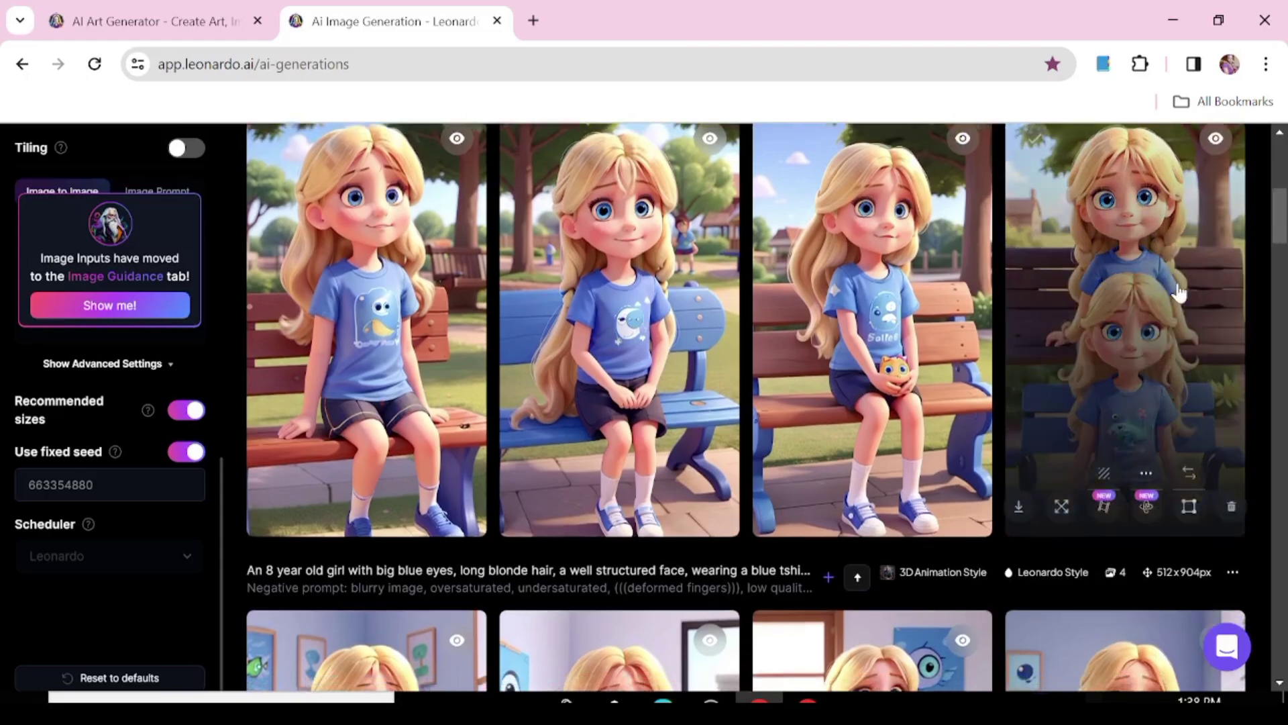
scroll(1179, 288, "up", 7)
type("cheeks")
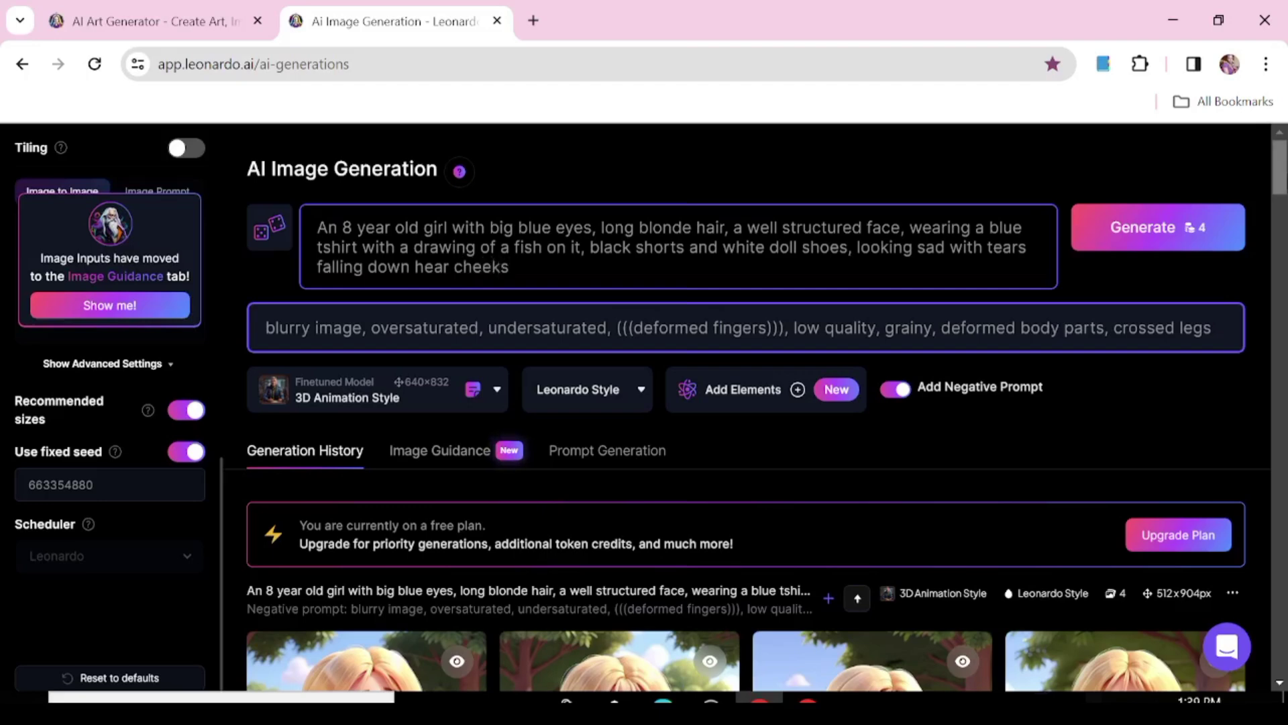
Step: Generate the sad, crying girl images
left_click(1193, 227)
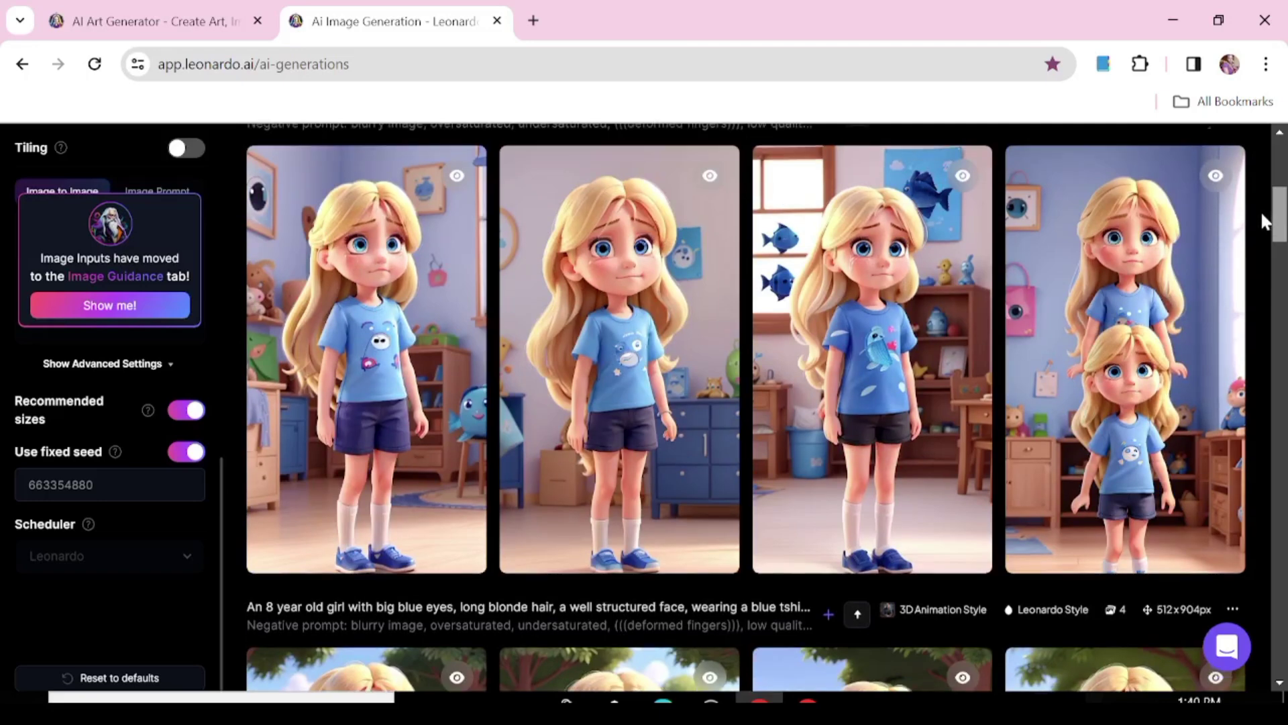
scroll(1260, 211, "up", 1)
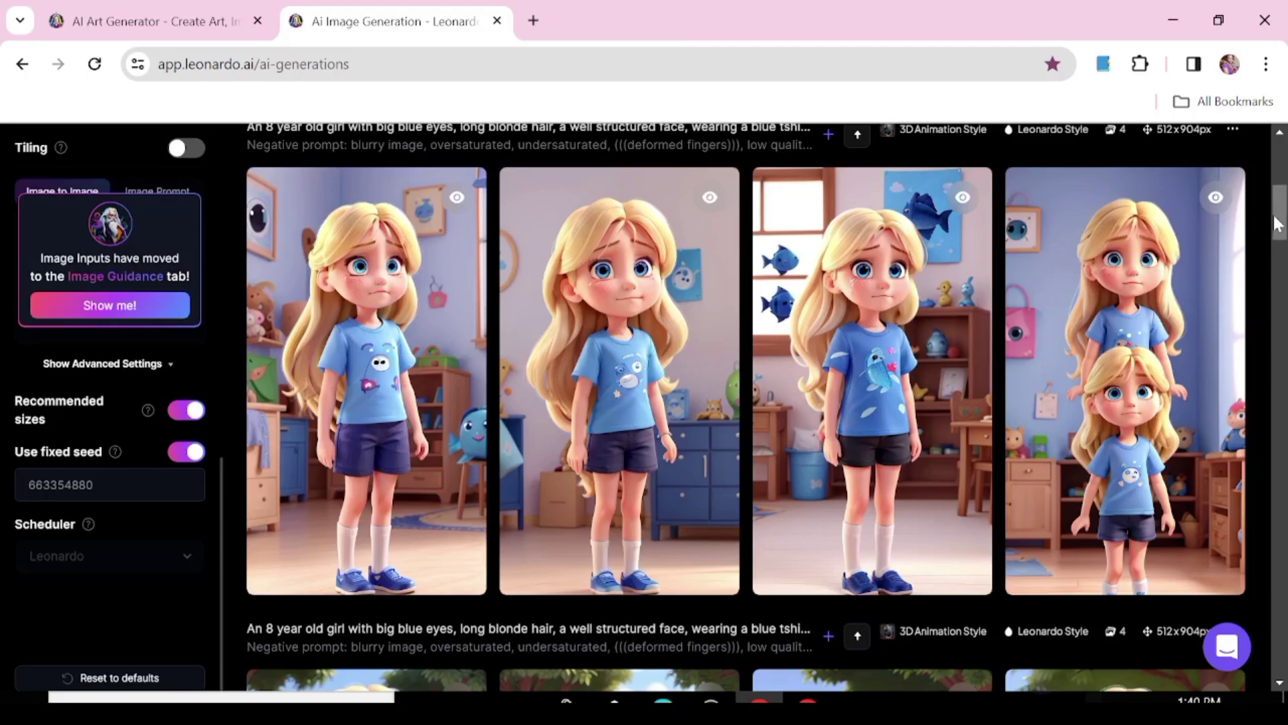
left_click_drag(1280, 215, 1280, 164)
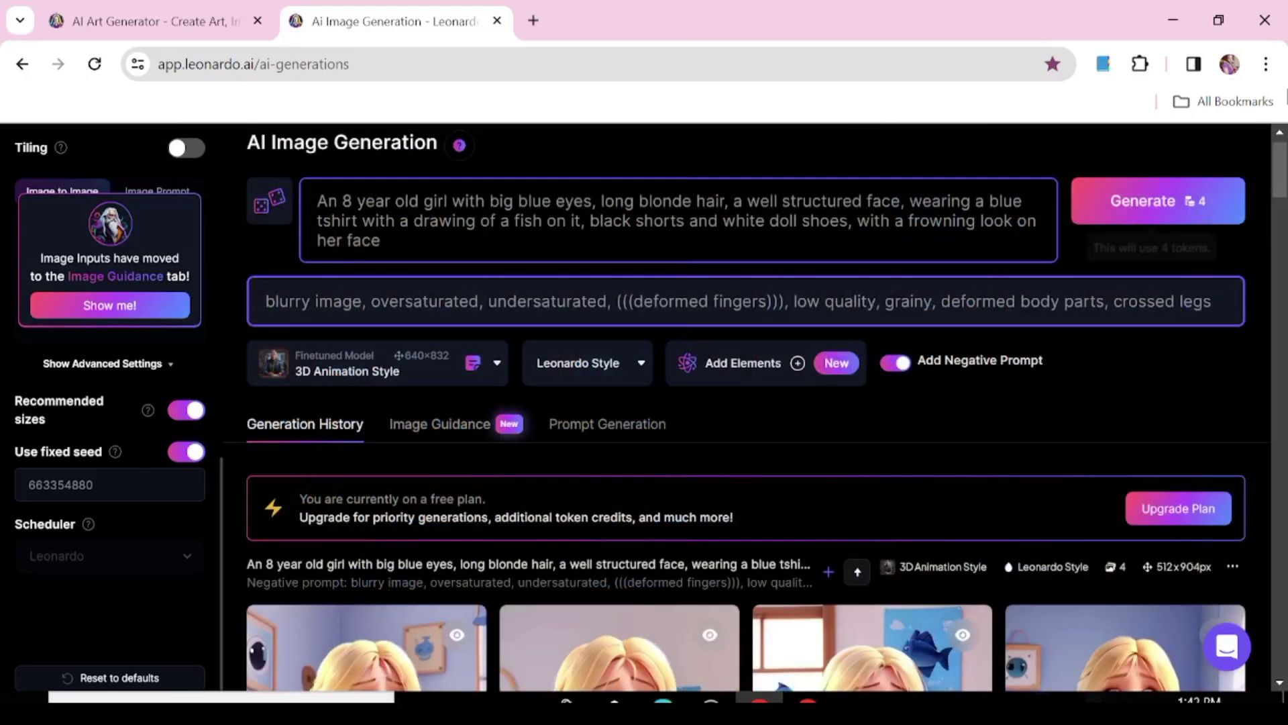
Step: Generate four frowning-girl images, then change the prompt ending to 'looking surprised'
left_click(1134, 212)
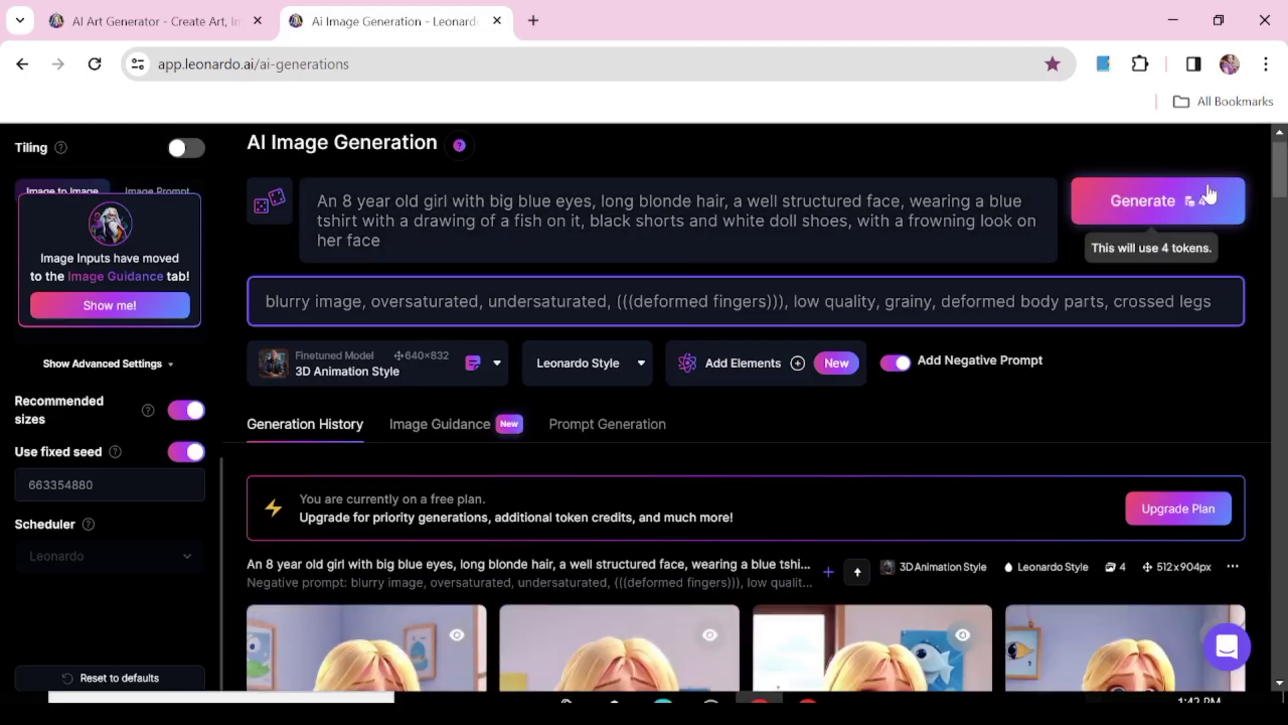
left_click_drag(1282, 182, 1284, 213)
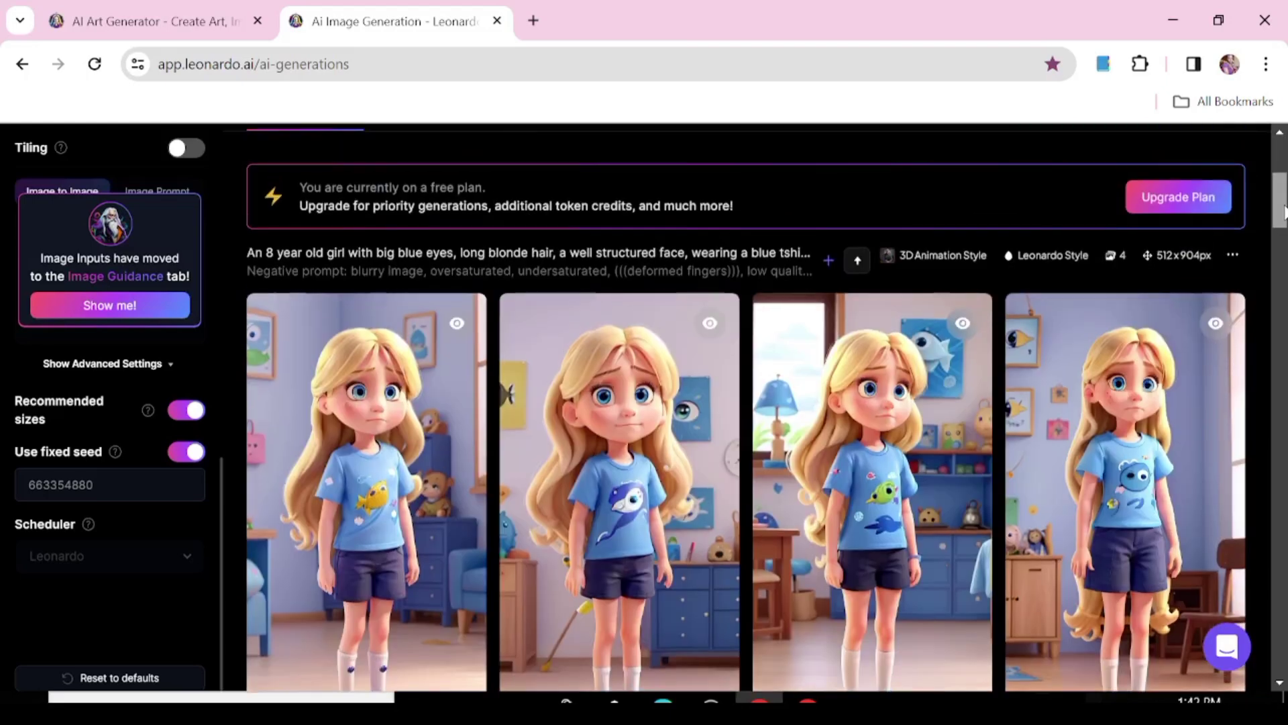
mouse_move(1113, 423)
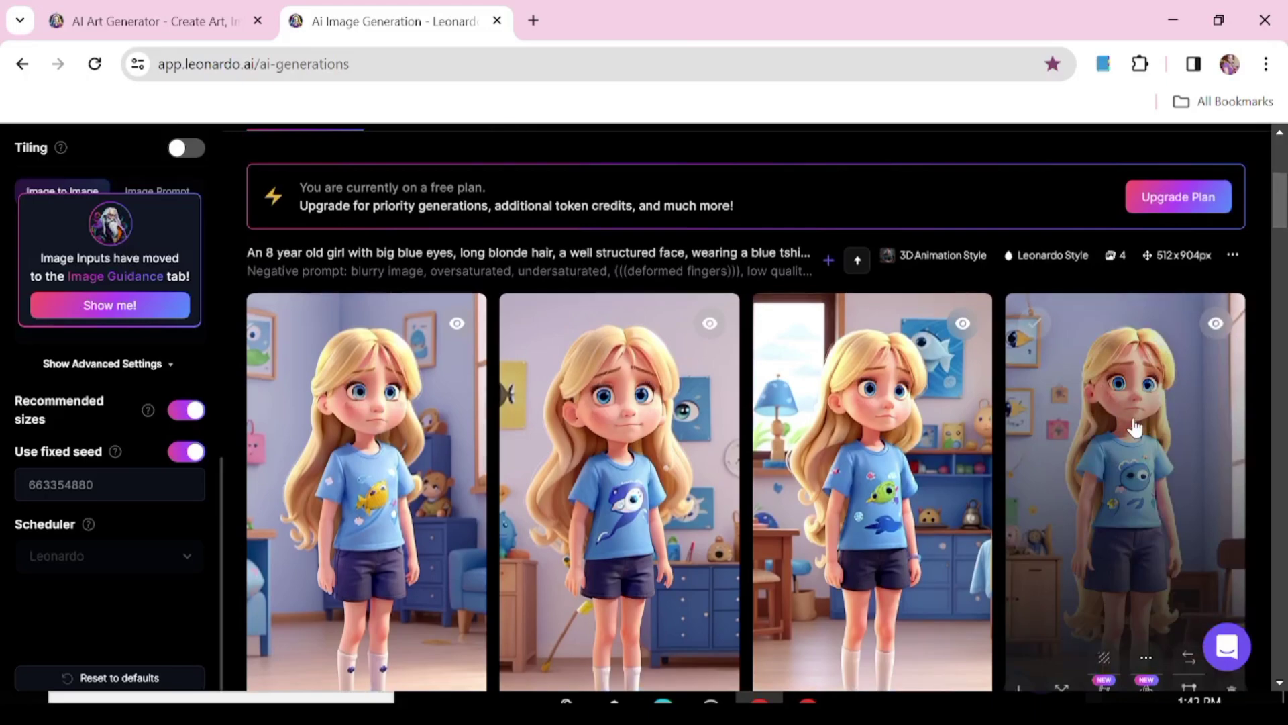
mouse_move(926, 476)
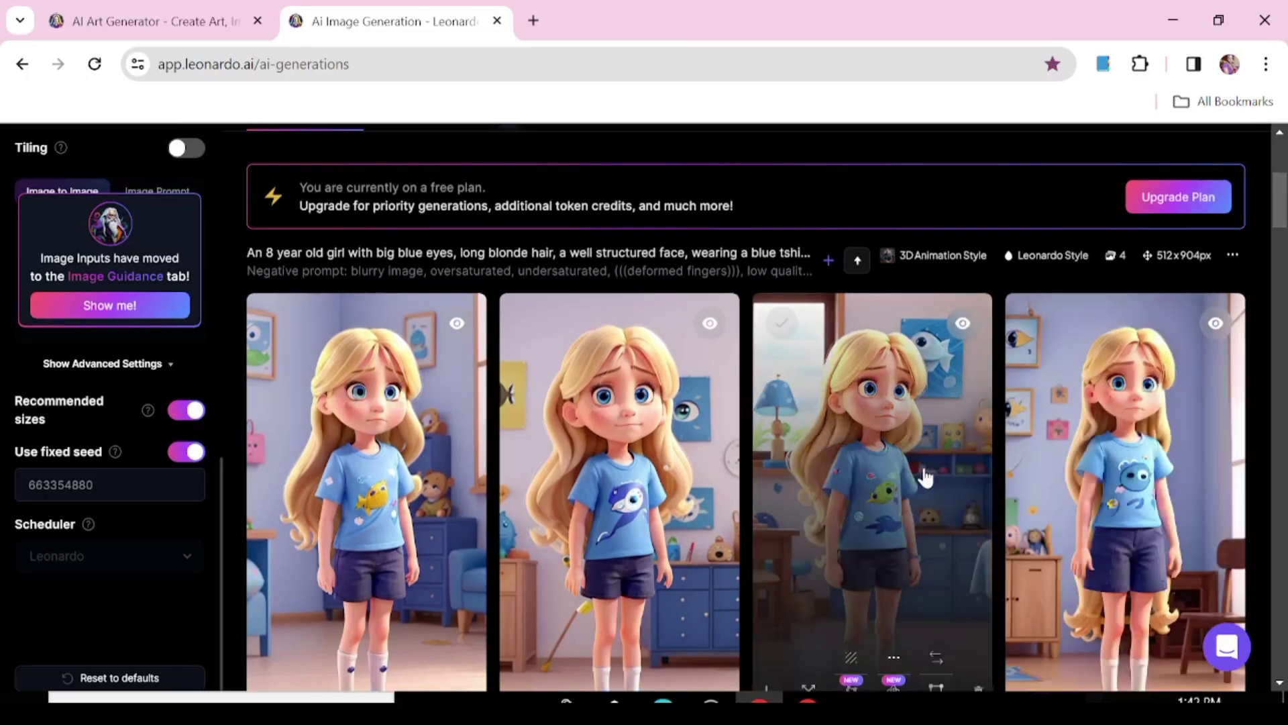
scroll(745, 437, "up", 5)
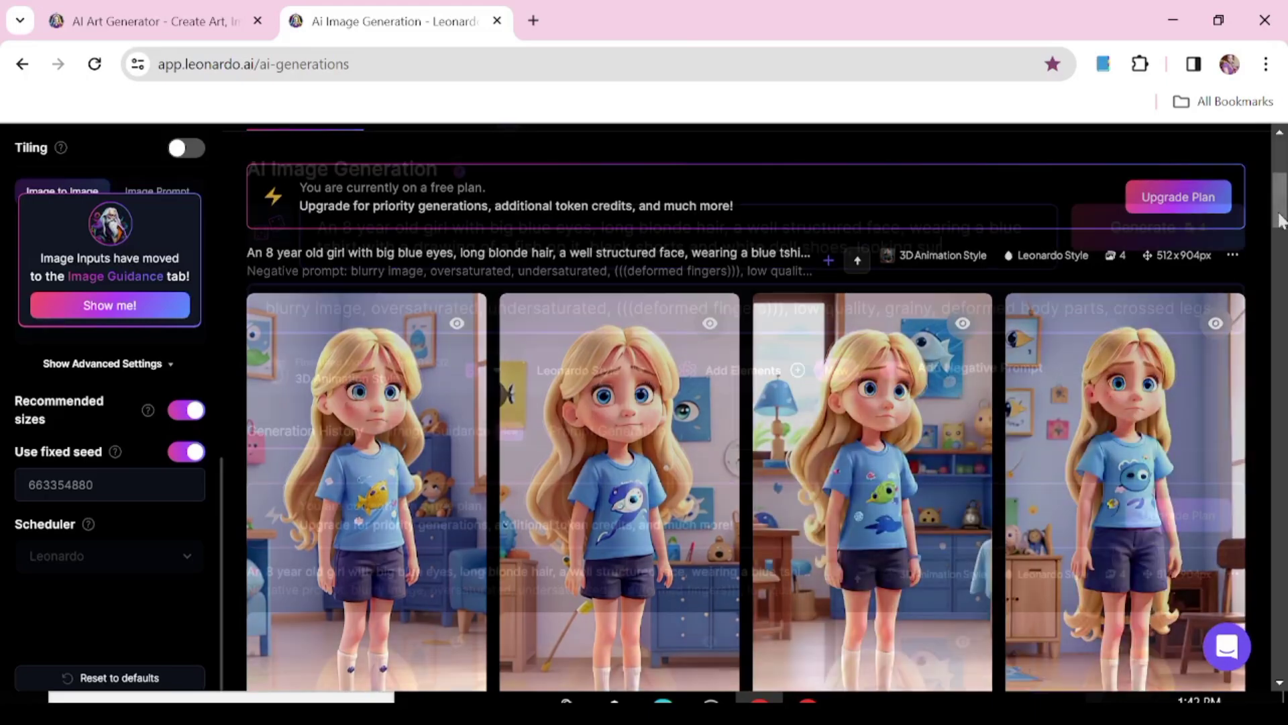
type("rised")
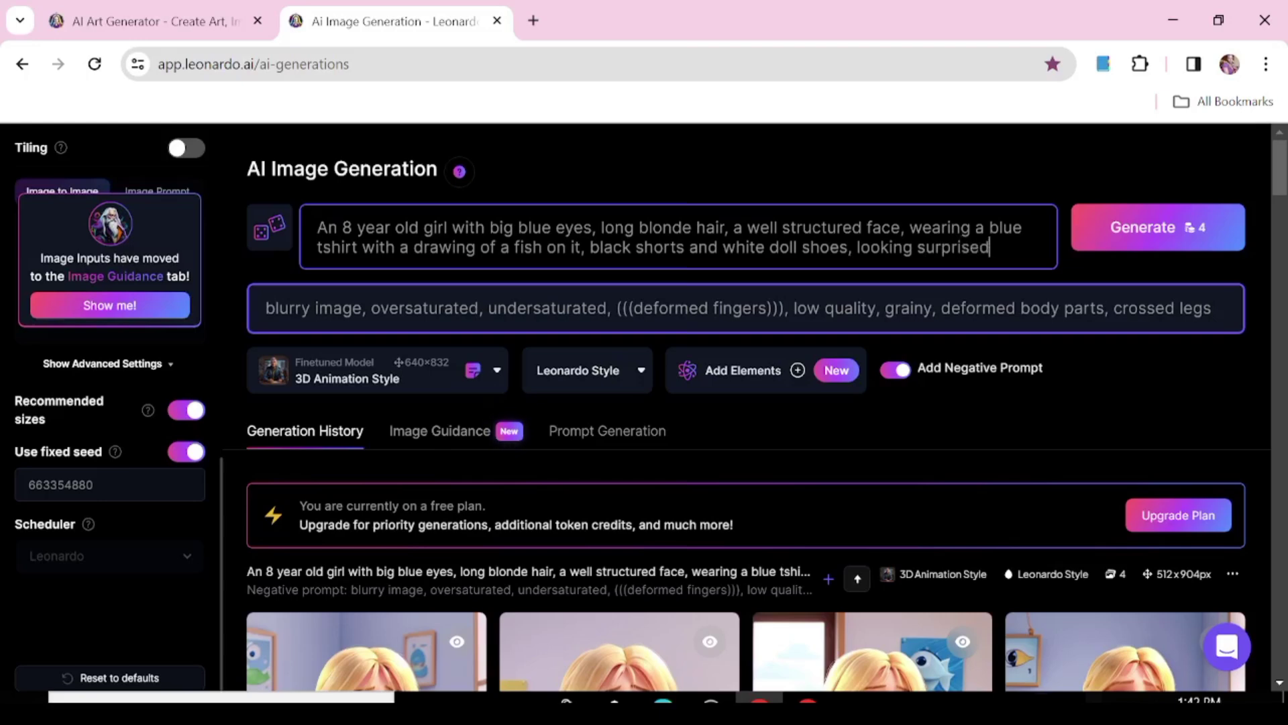
Step: Generate four surprised-looking girl images with the same seed and compare them in the history
left_click(1153, 228)
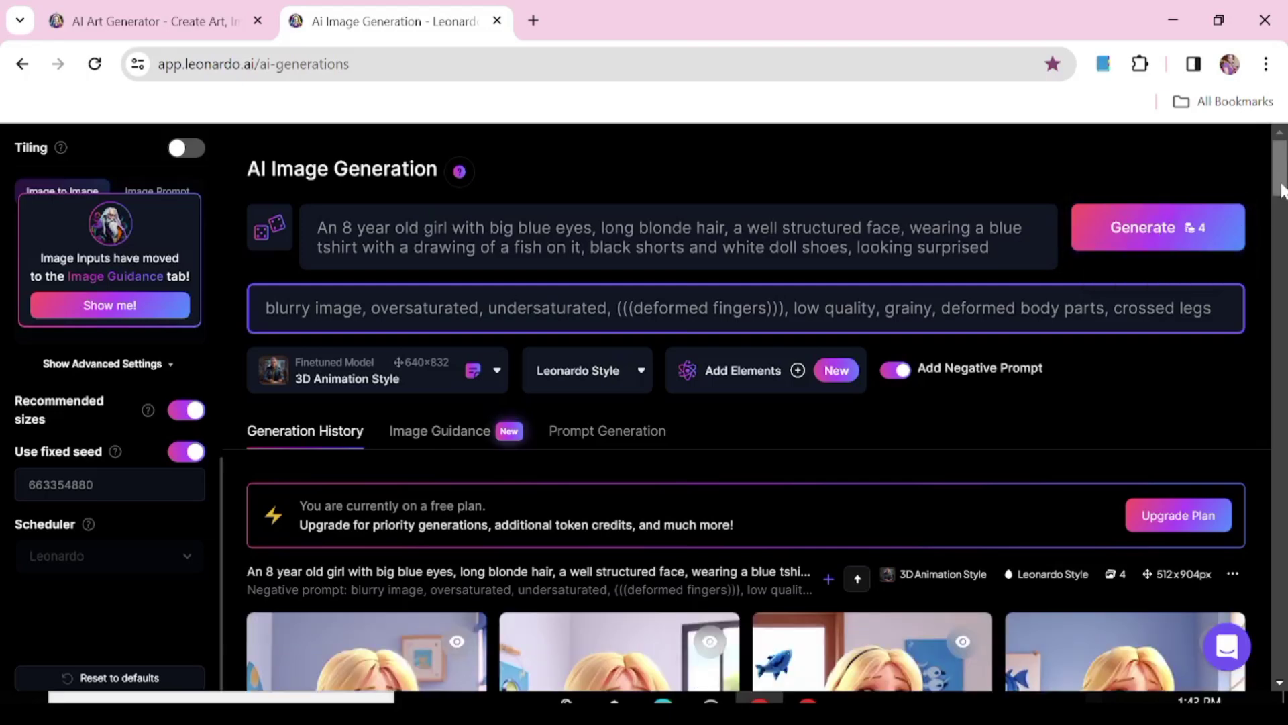
left_click_drag(1282, 192, 1281, 204)
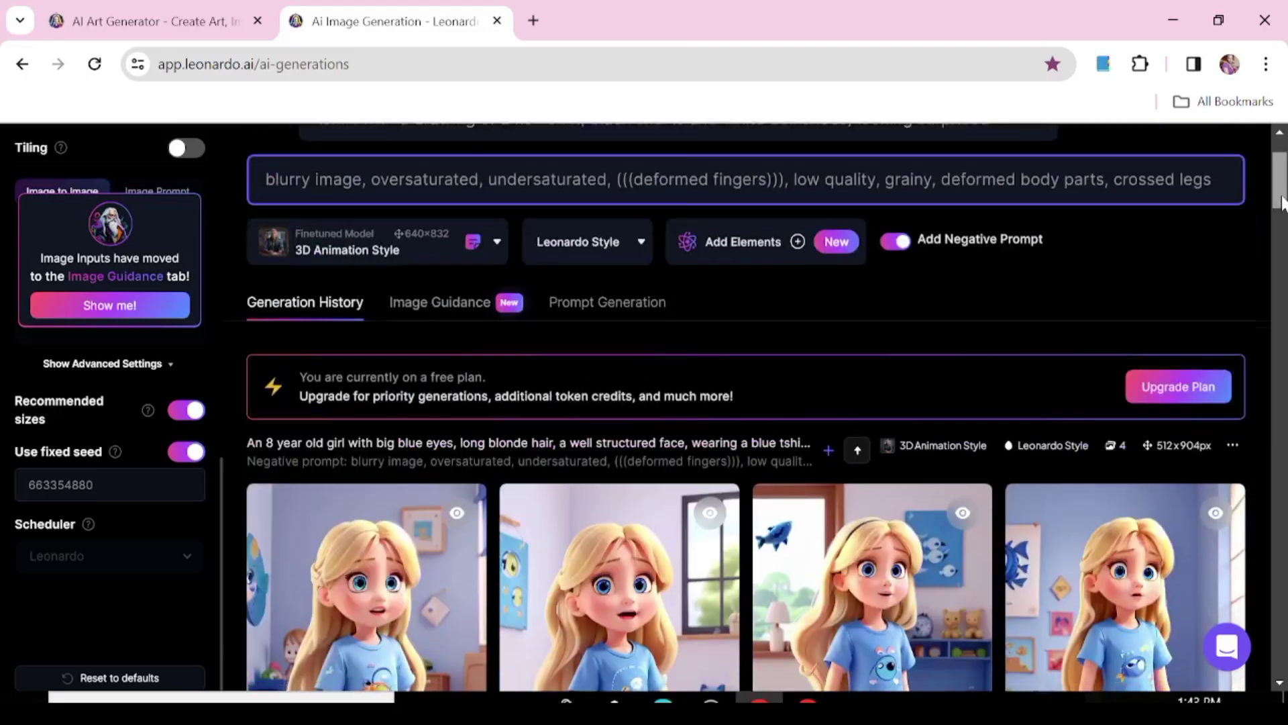
left_click_drag(1281, 205, 1281, 206)
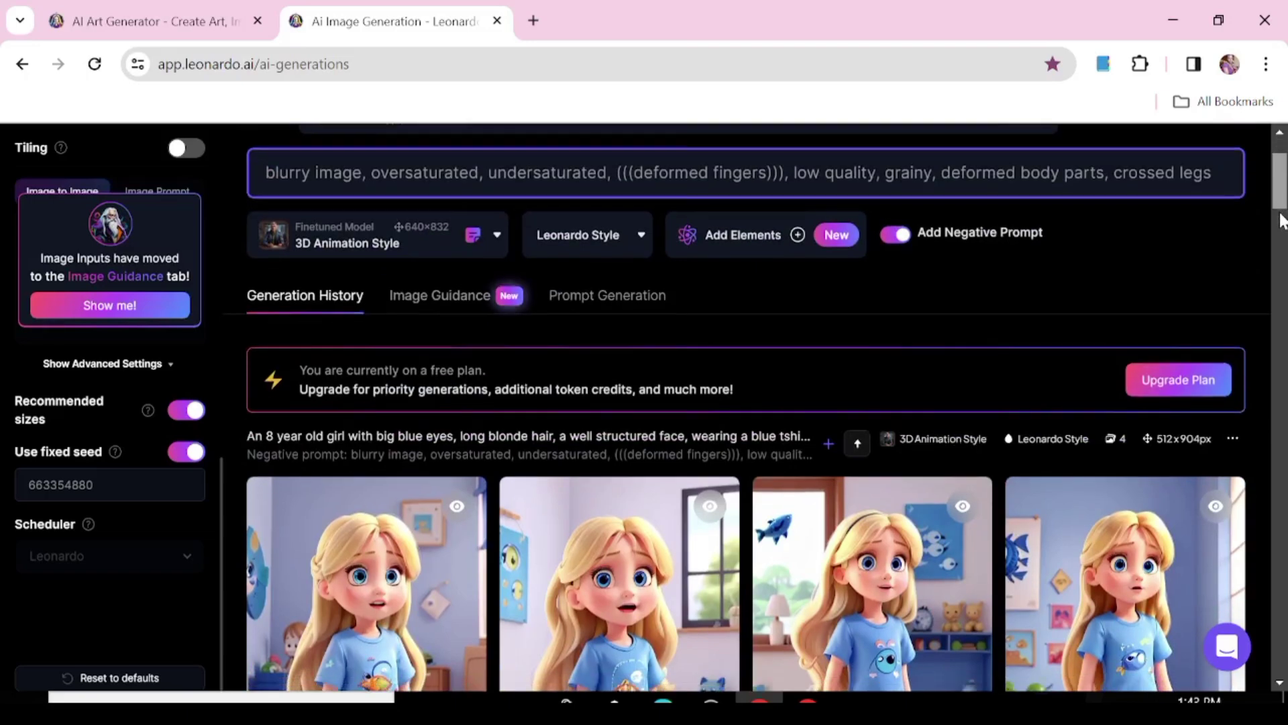
scroll(1280, 220, "down", 3)
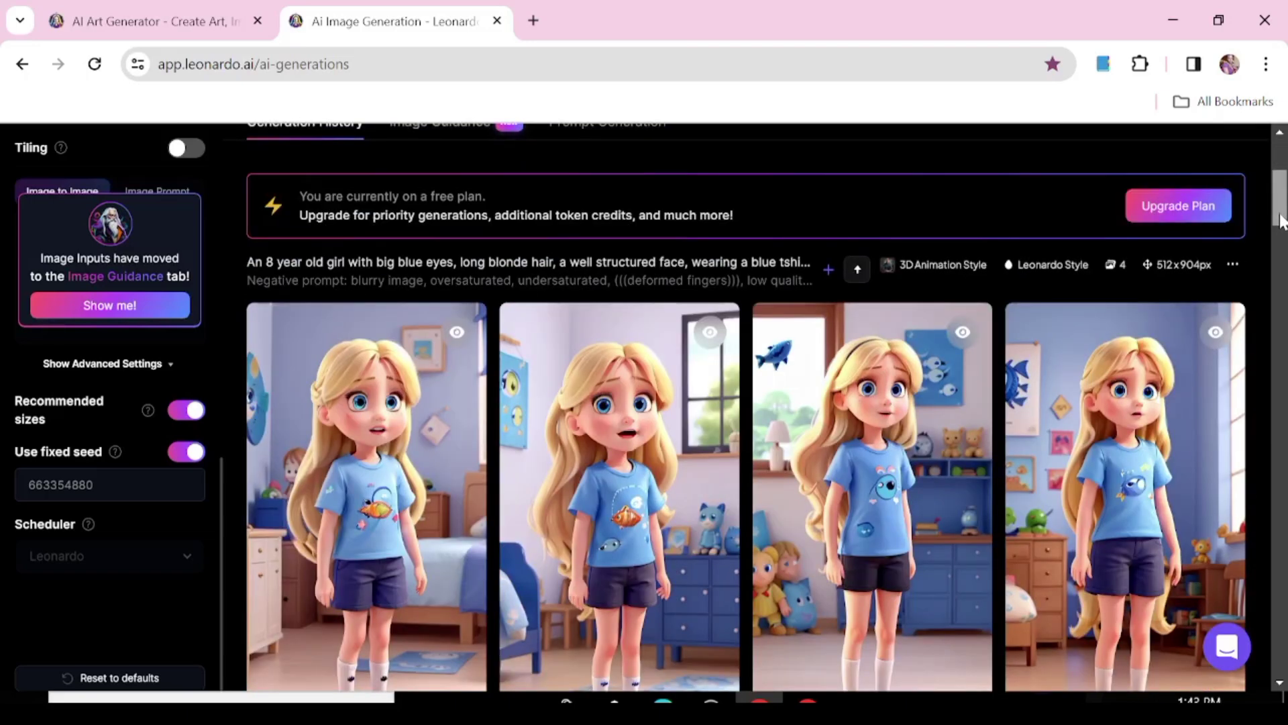
left_click_drag(1282, 221, 1283, 176)
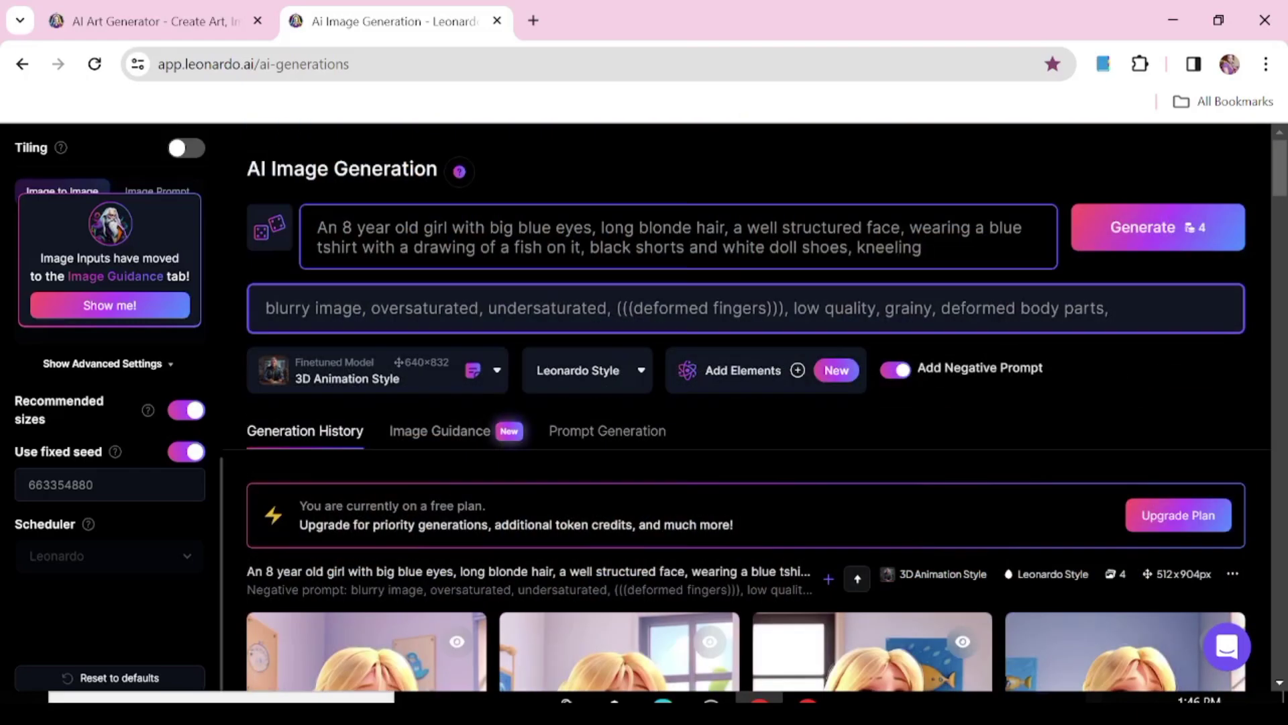
Step: Extend the prompt to 'kneeling down' and generate four images of the girl in her bedroom
type("down")
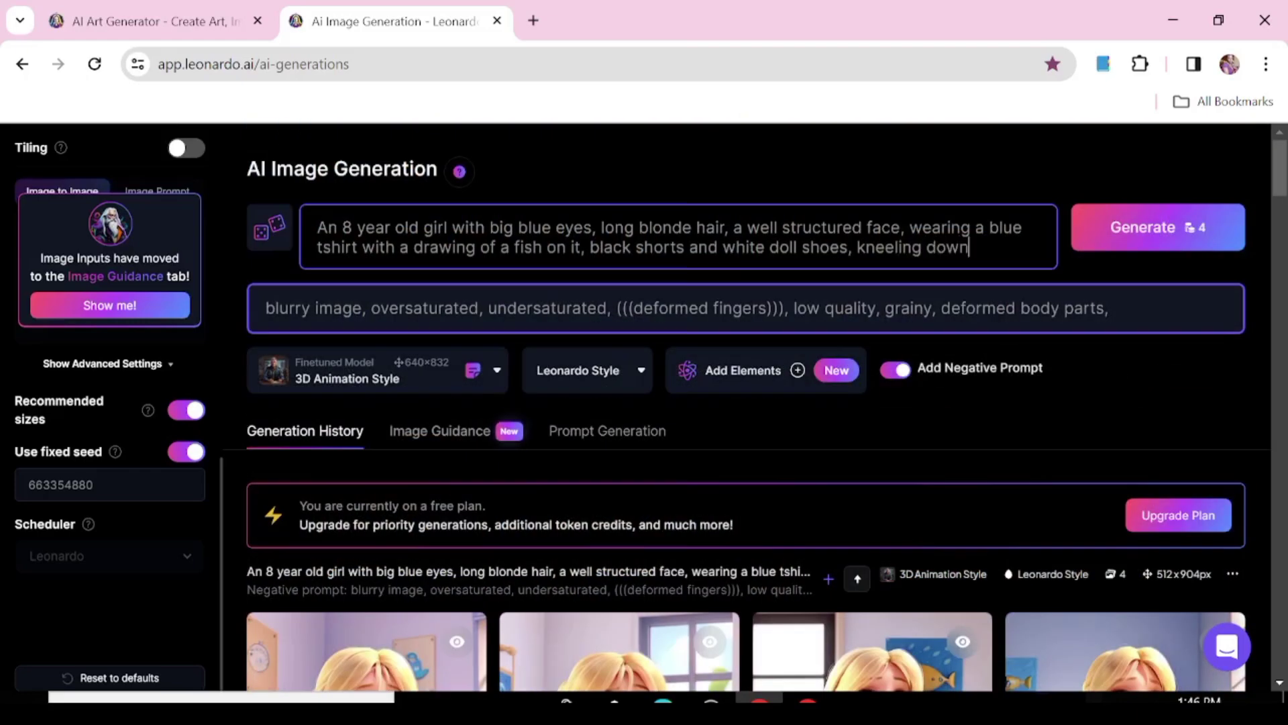
left_click(1185, 228)
left_click_drag(1281, 179, 1282, 225)
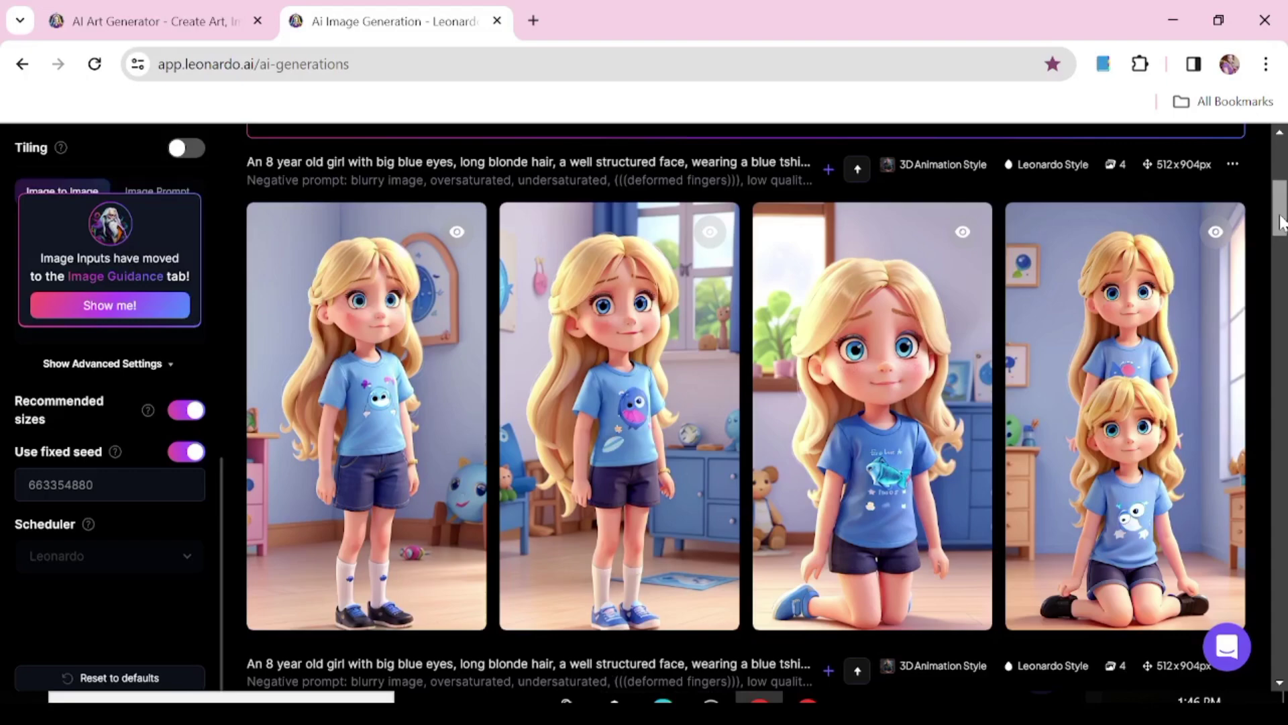
Step: Review the four images of the girl sitting on the beach sand, then rewrite the scene to 'walking in the park'
left_click_drag(1282, 221, 1282, 234)
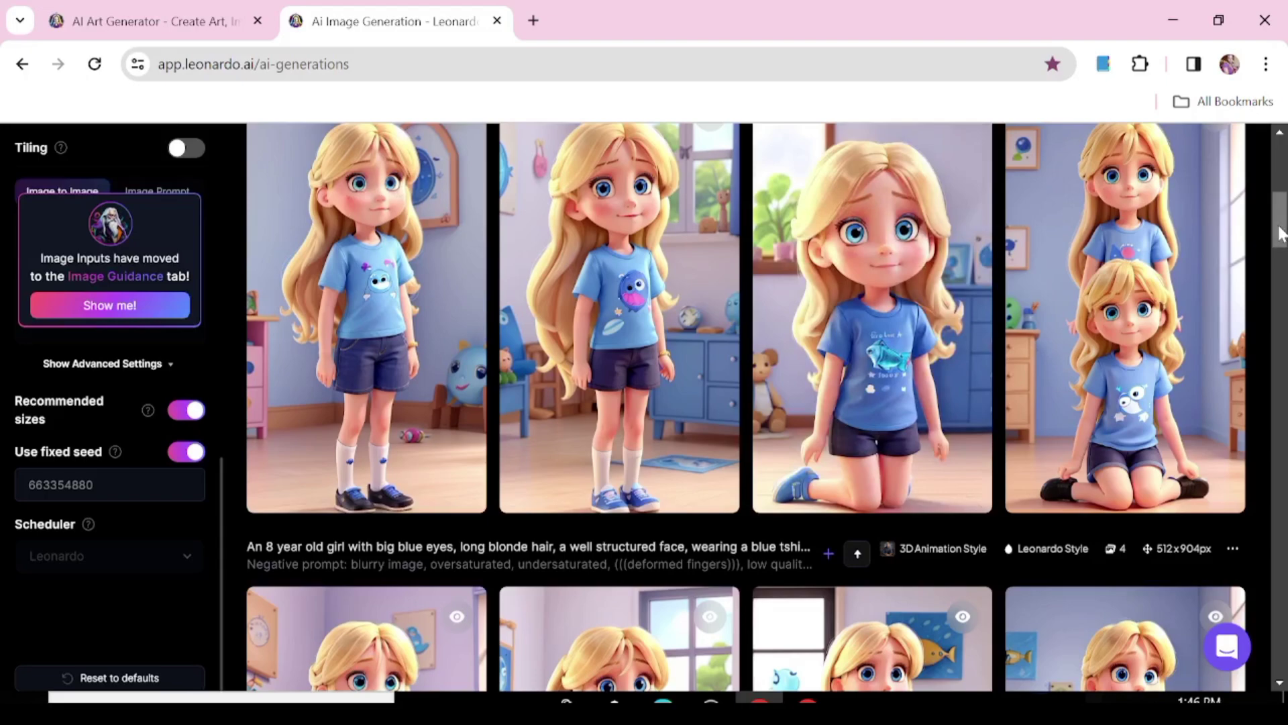
left_click_drag(1282, 234, 1281, 253)
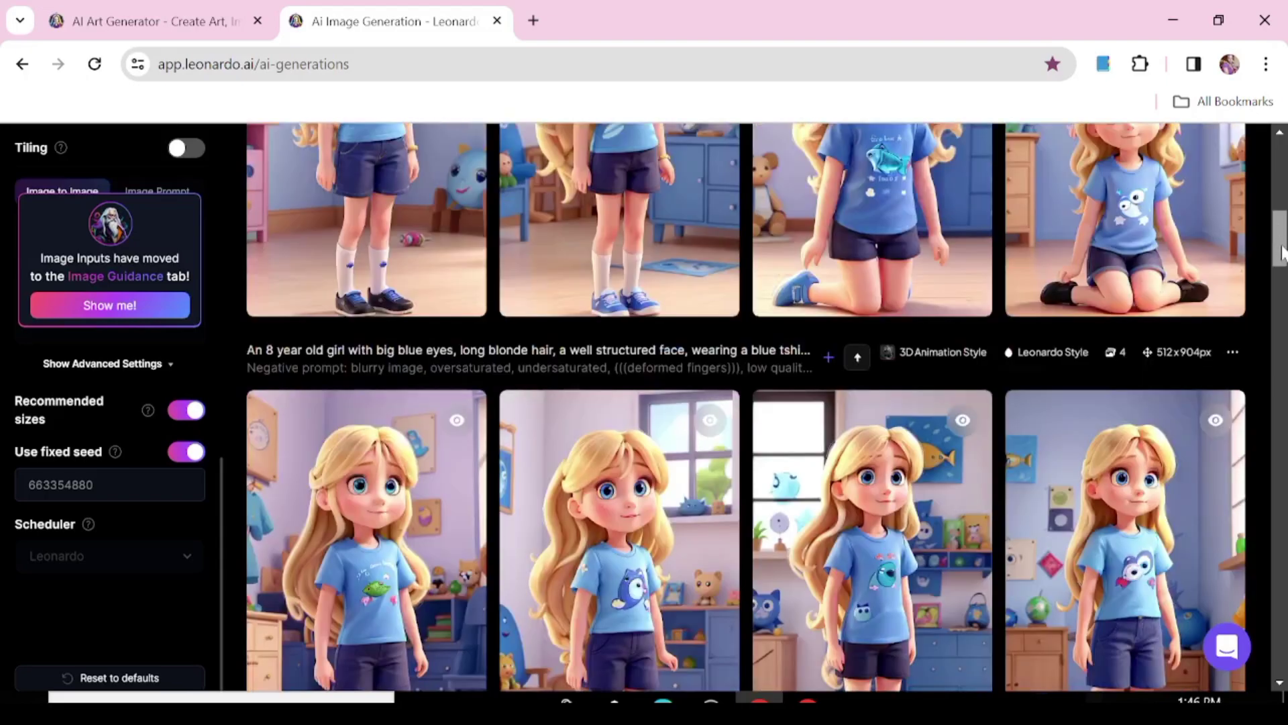
mouse_move(1283, 252)
left_mouse_down()
mouse_move(1282, 265)
mouse_move(1283, 245)
left_mouse_up()
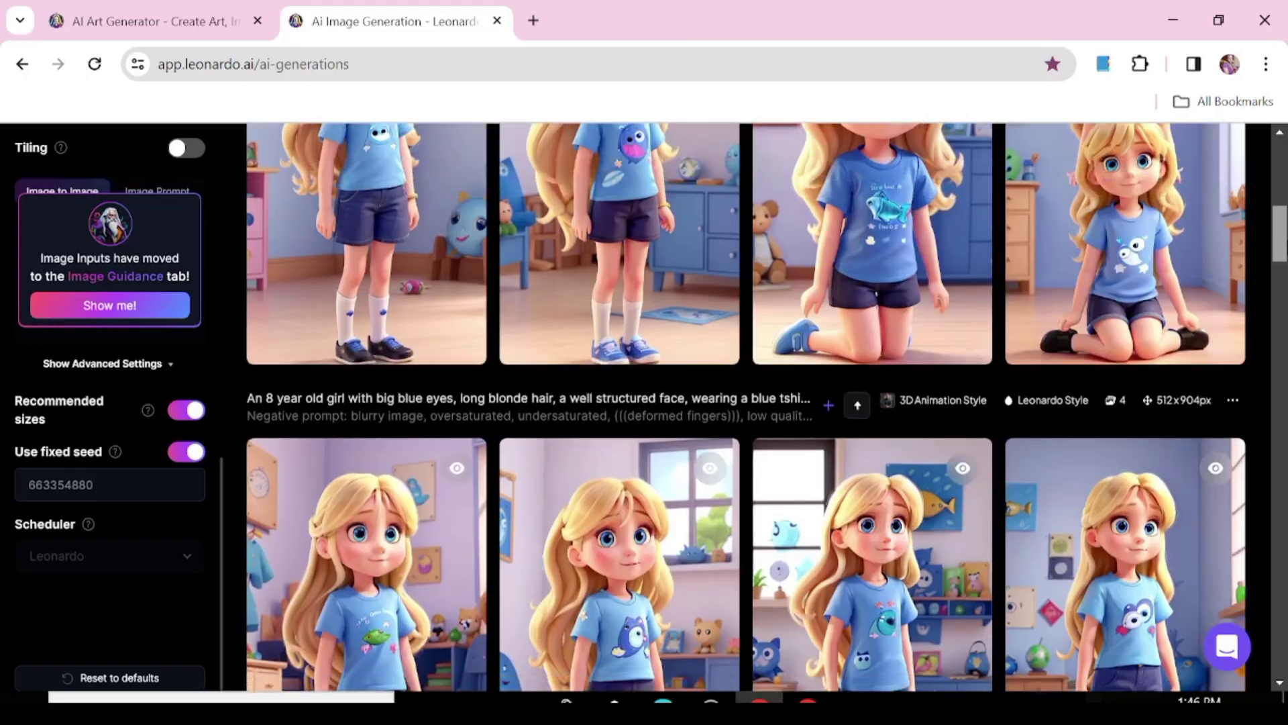
scroll(738, 403, "up", 3)
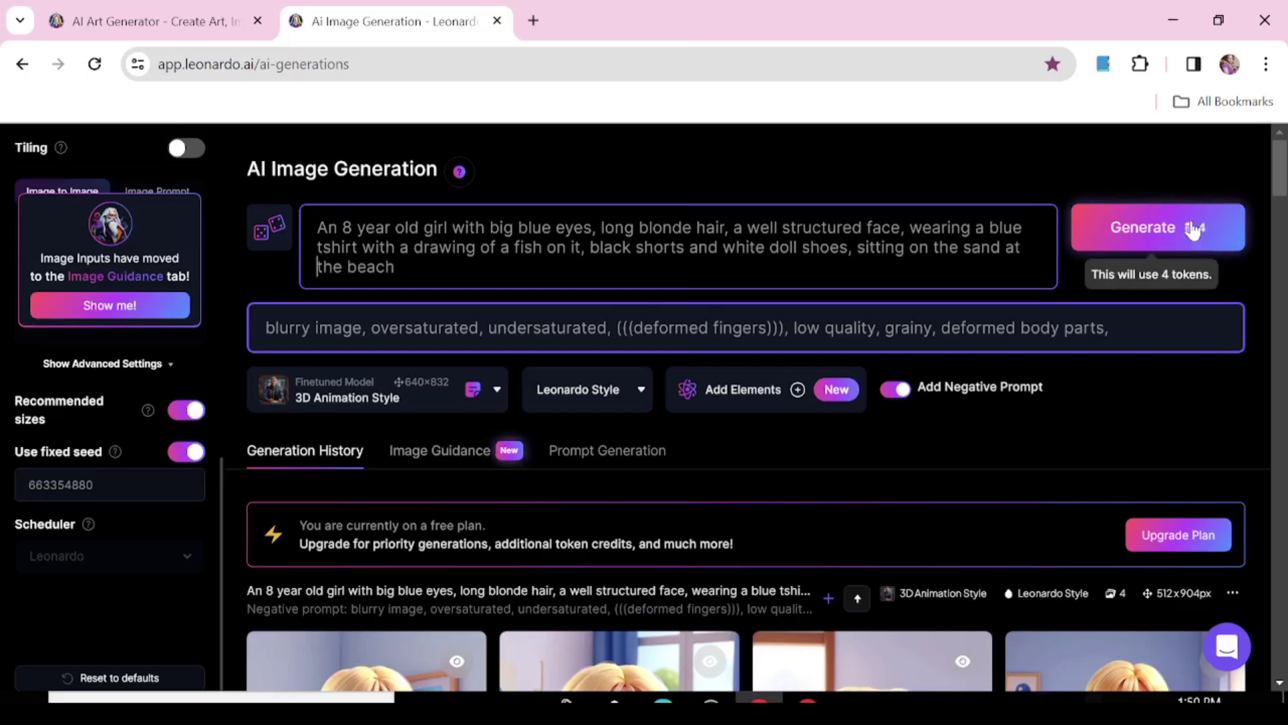
left_click_drag(1283, 185, 1284, 230)
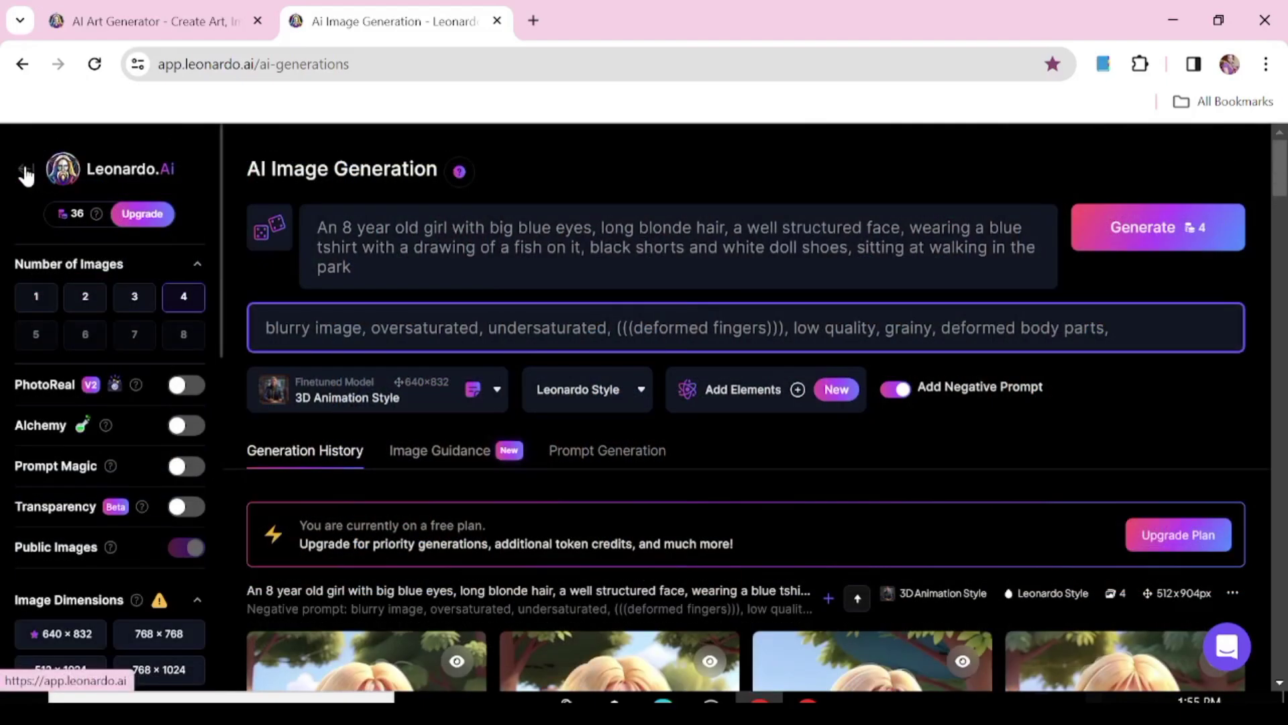
Step: Go to Home, open Personal Feed and scroll through the girl's generated images
left_click(25, 173)
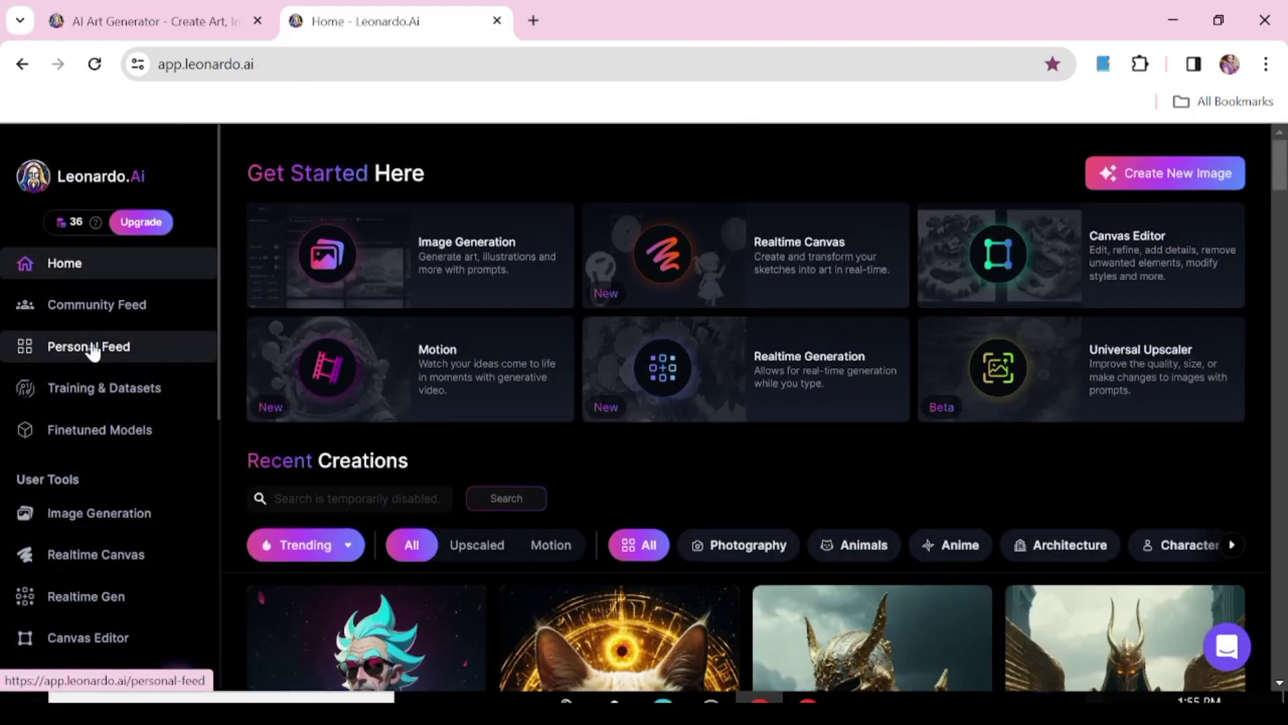
left_click(92, 347)
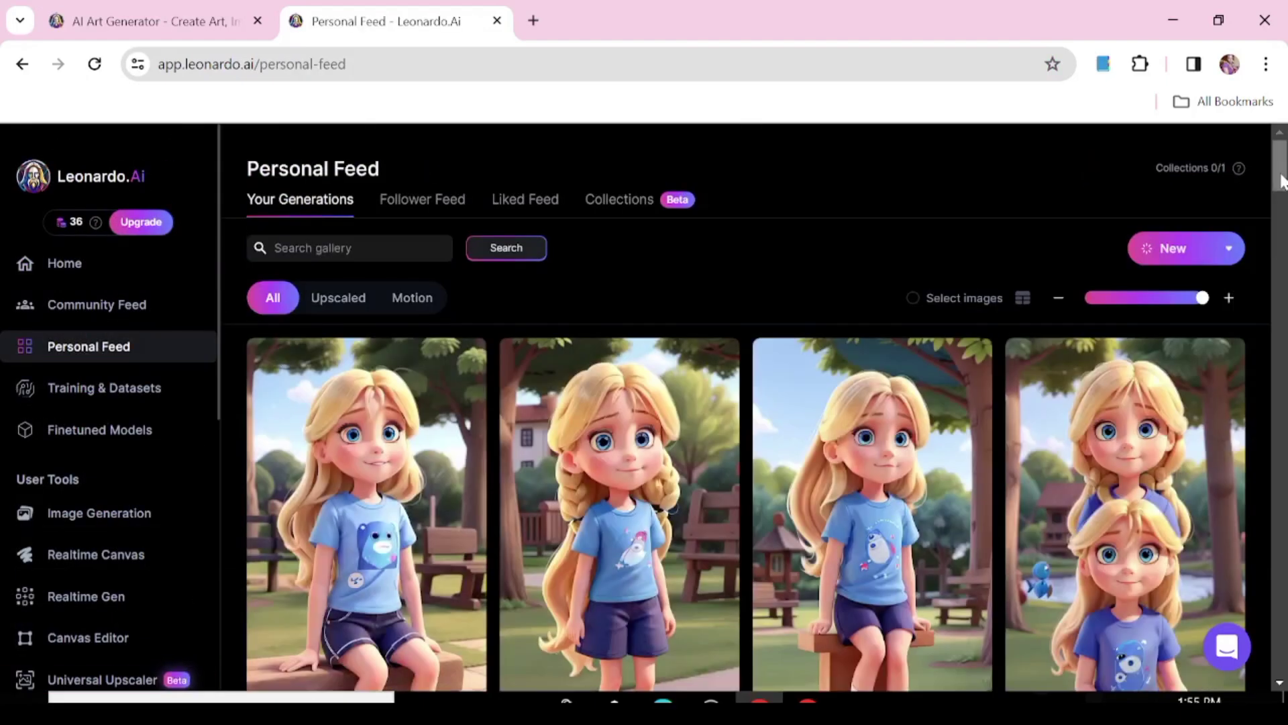
left_click_drag(1282, 181, 1282, 373)
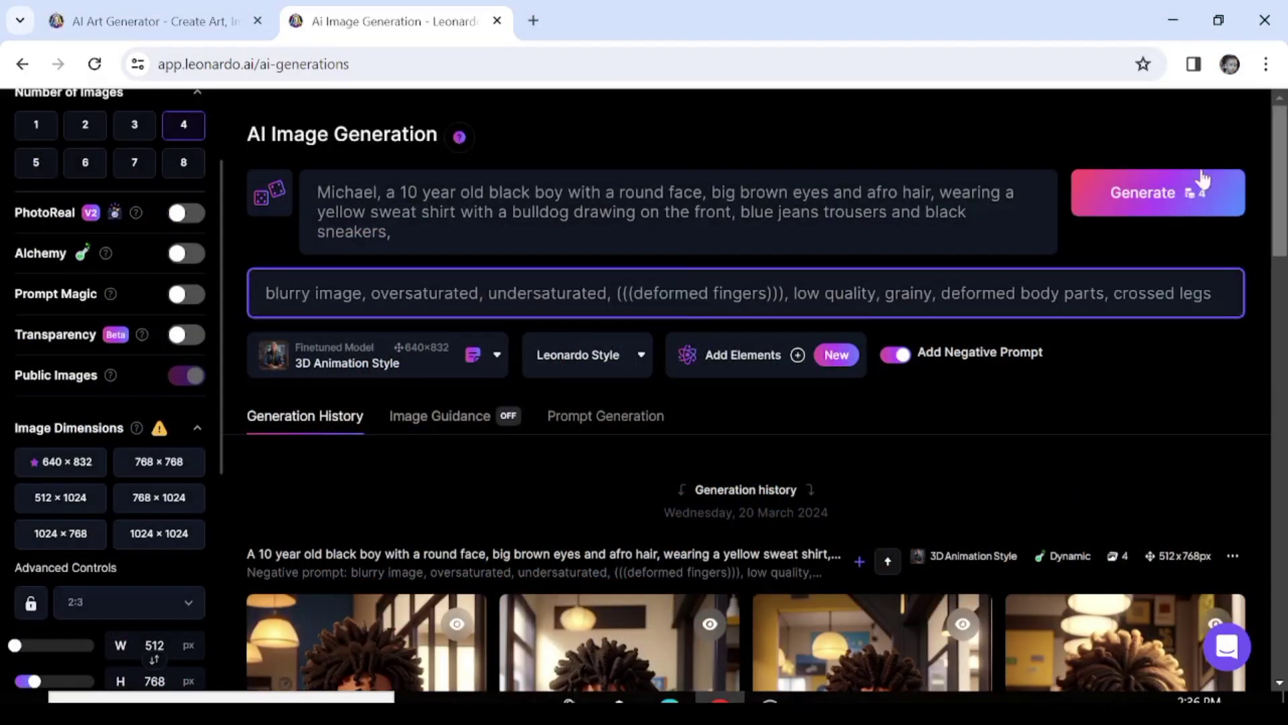
Step: Generate four 3D Animation Style images of the afro-haired boy in a yellow bulldog hoodie and jeans
left_click(1144, 196)
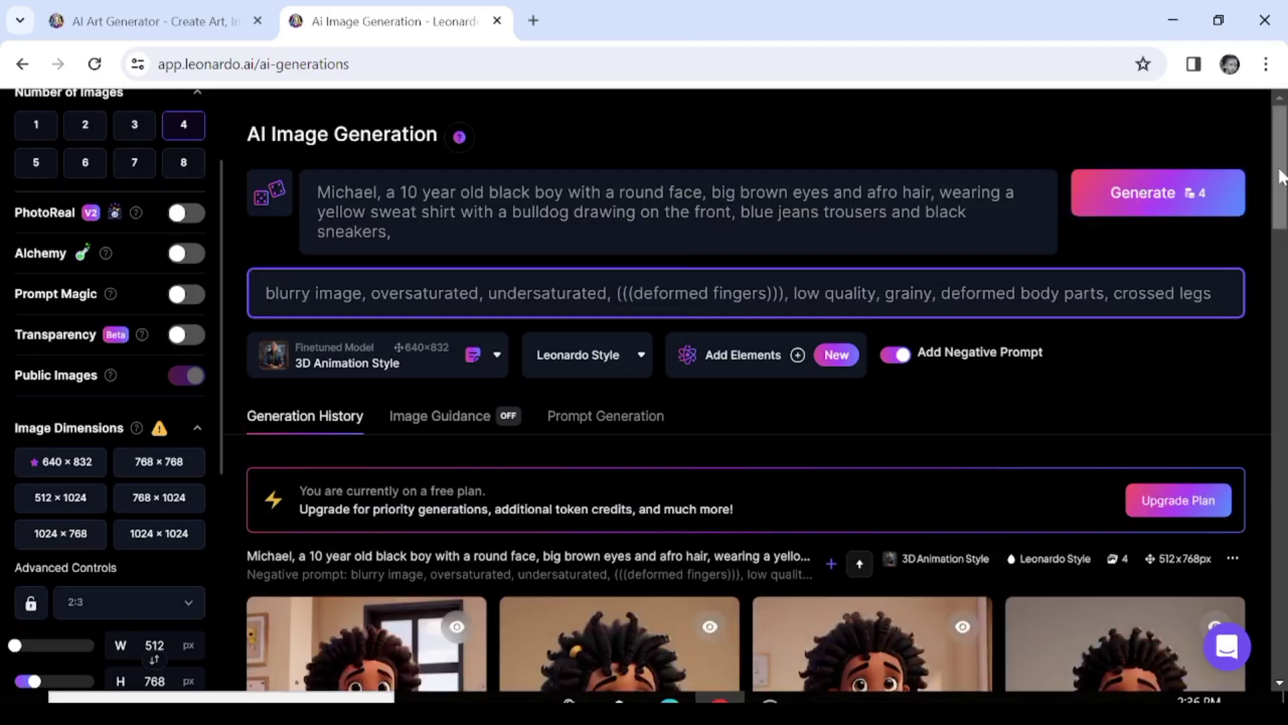
left_click_drag(1282, 176, 1283, 232)
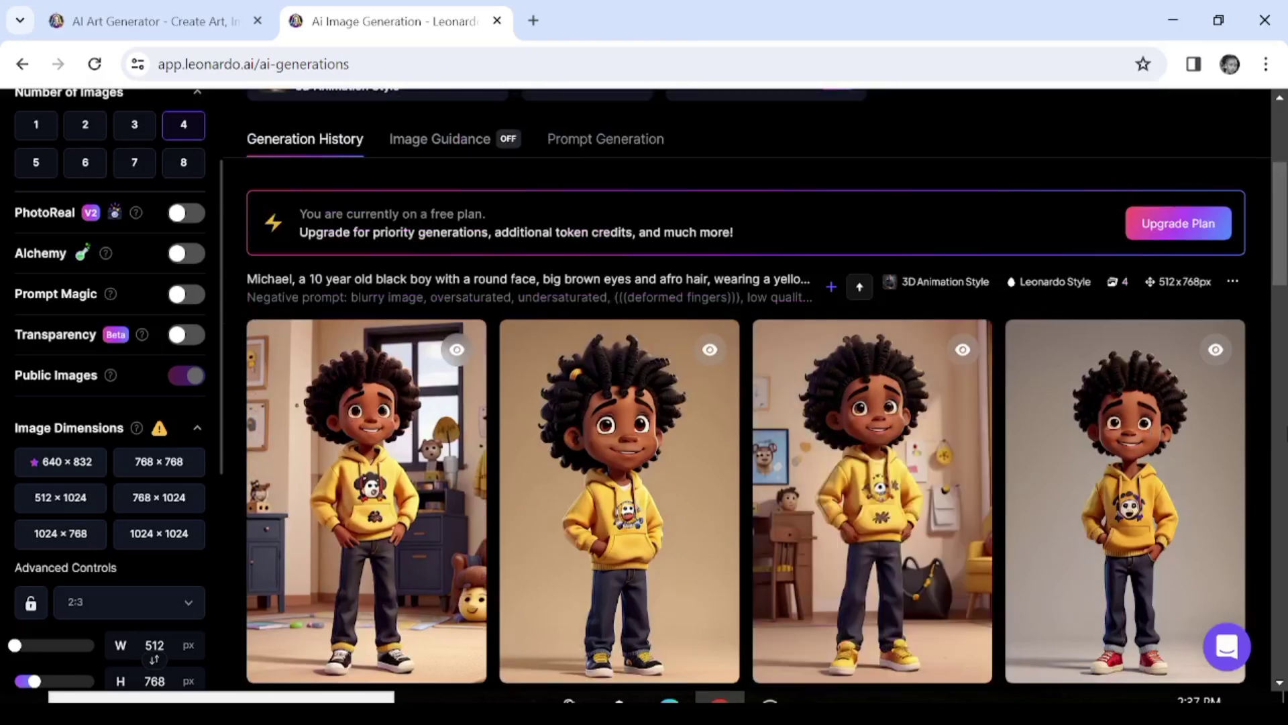
Step: Copy the seed of the boy's generation and reveal the advanced settings
left_click(1233, 283)
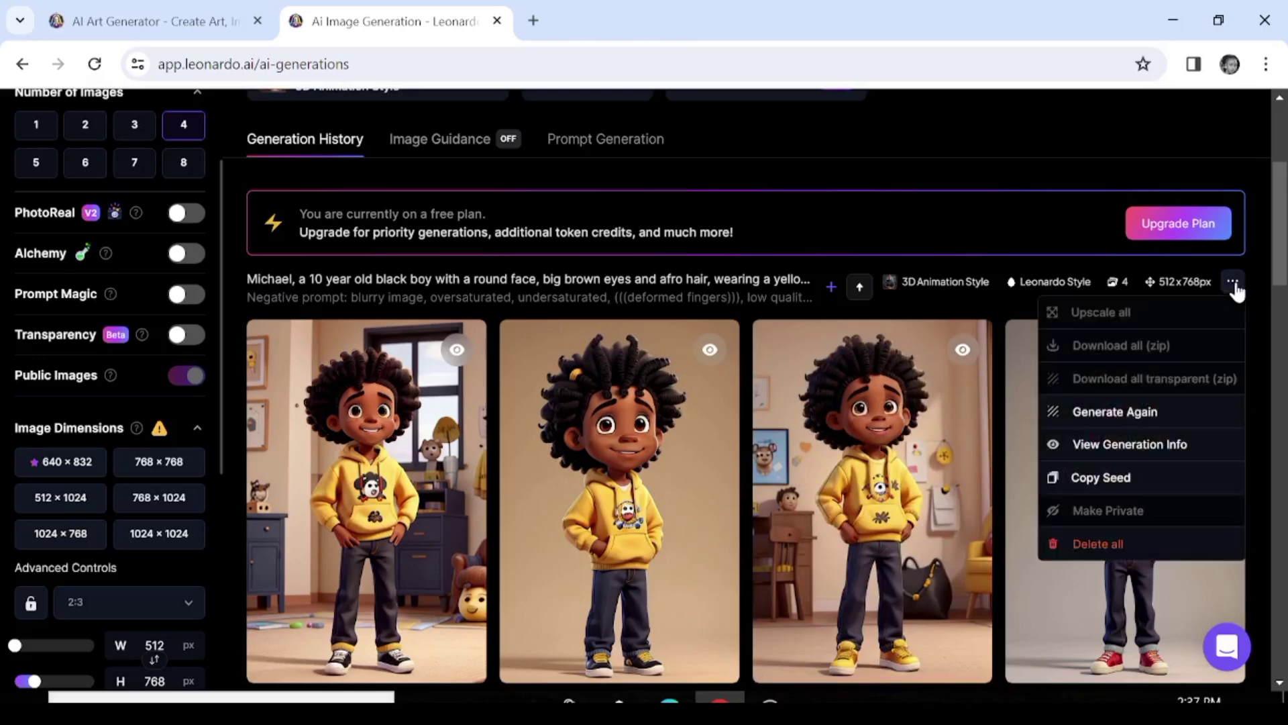
left_click(1116, 479)
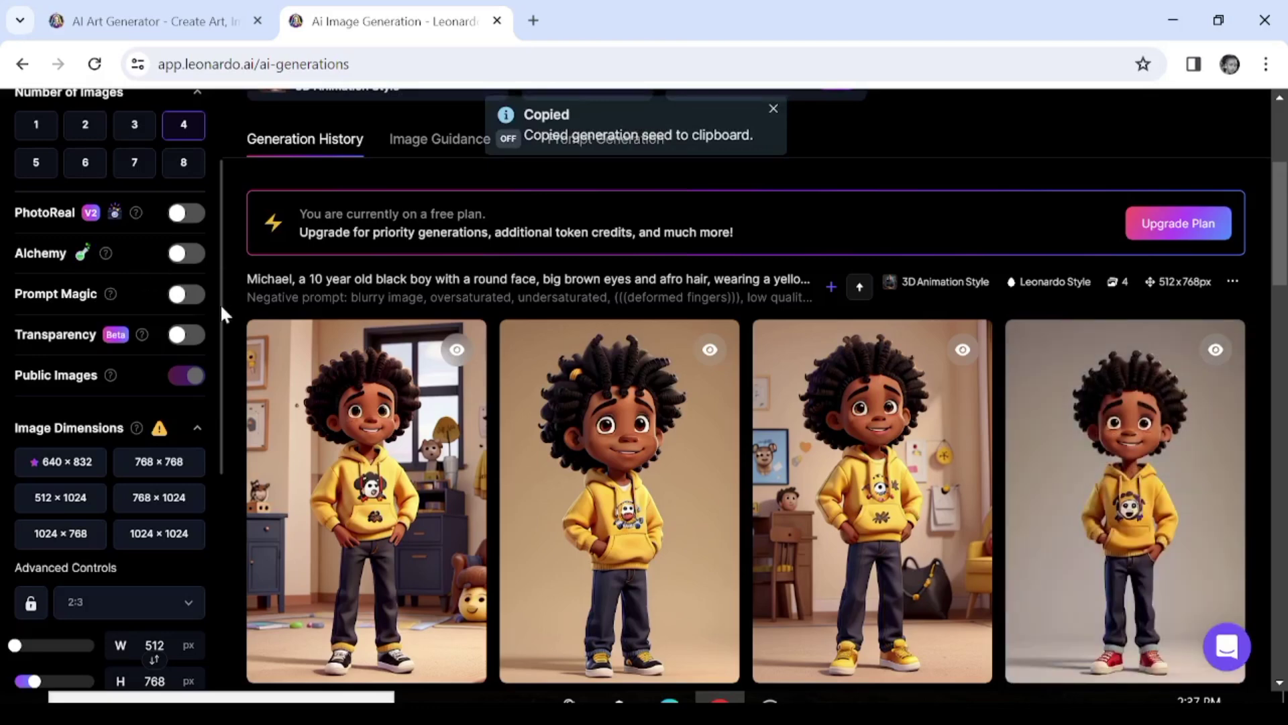
left_click_drag(220, 303, 235, 585)
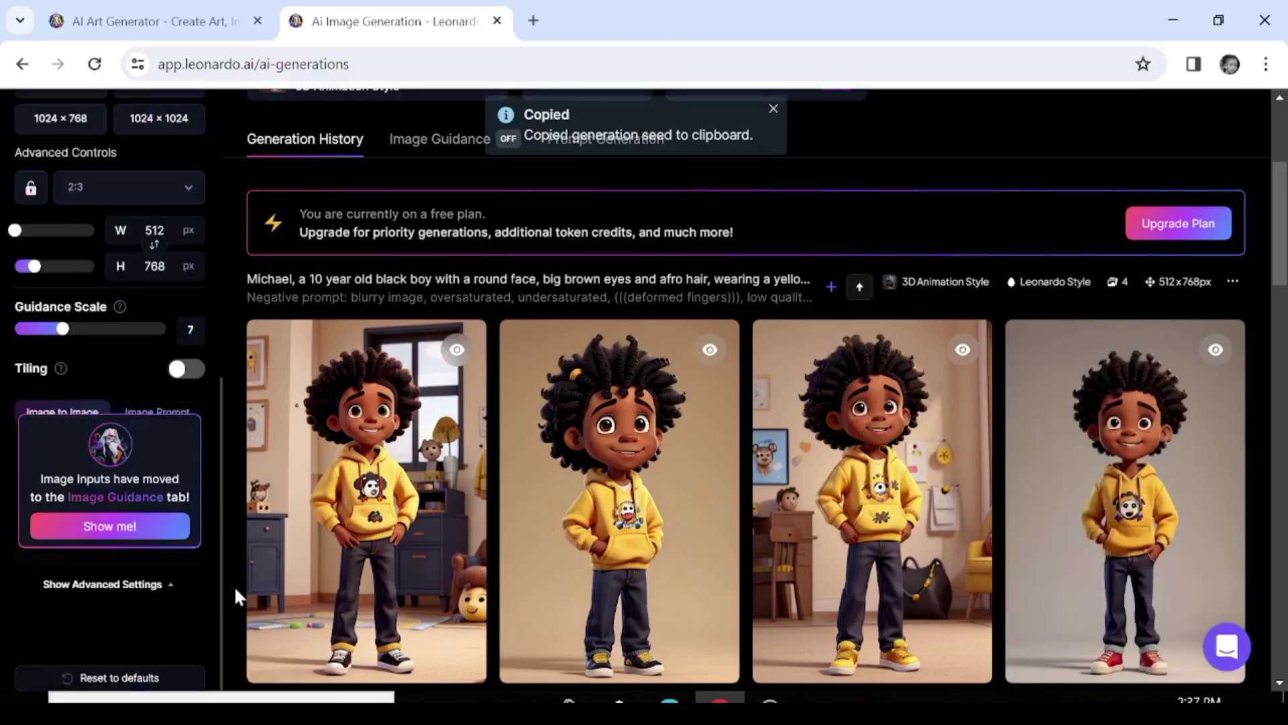
left_click(136, 585)
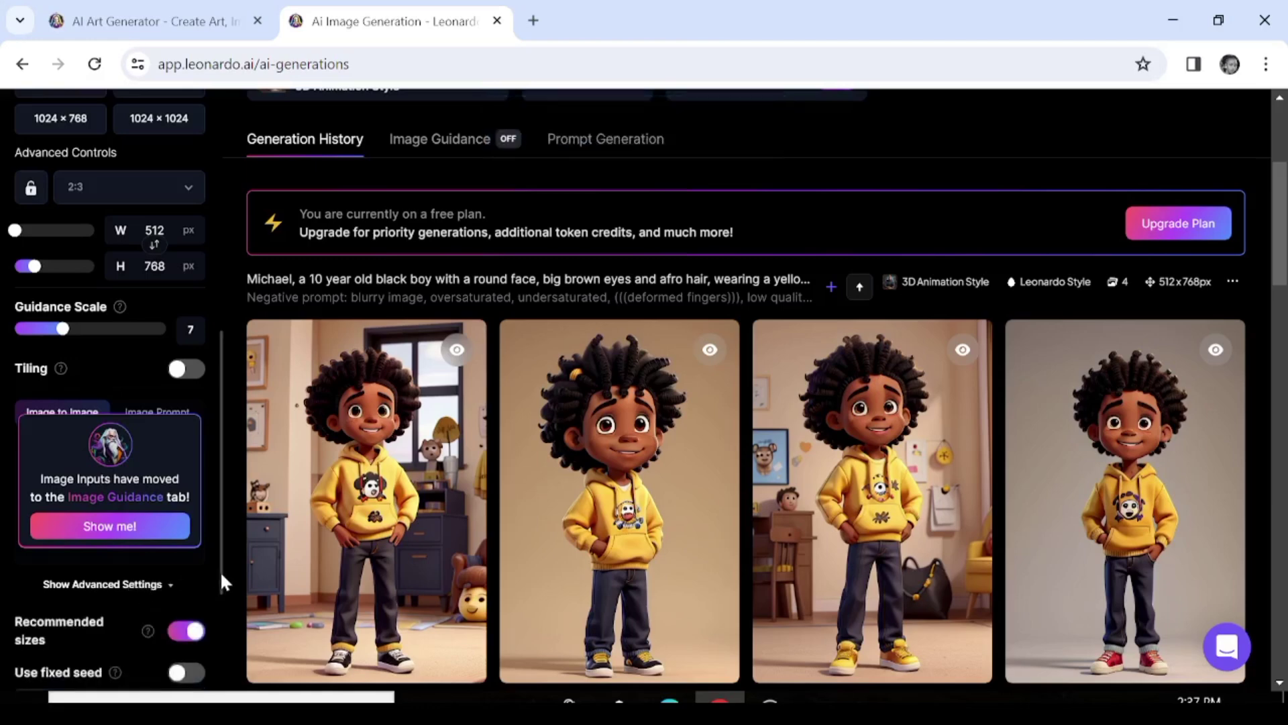
scroll(220, 571, "down", 3)
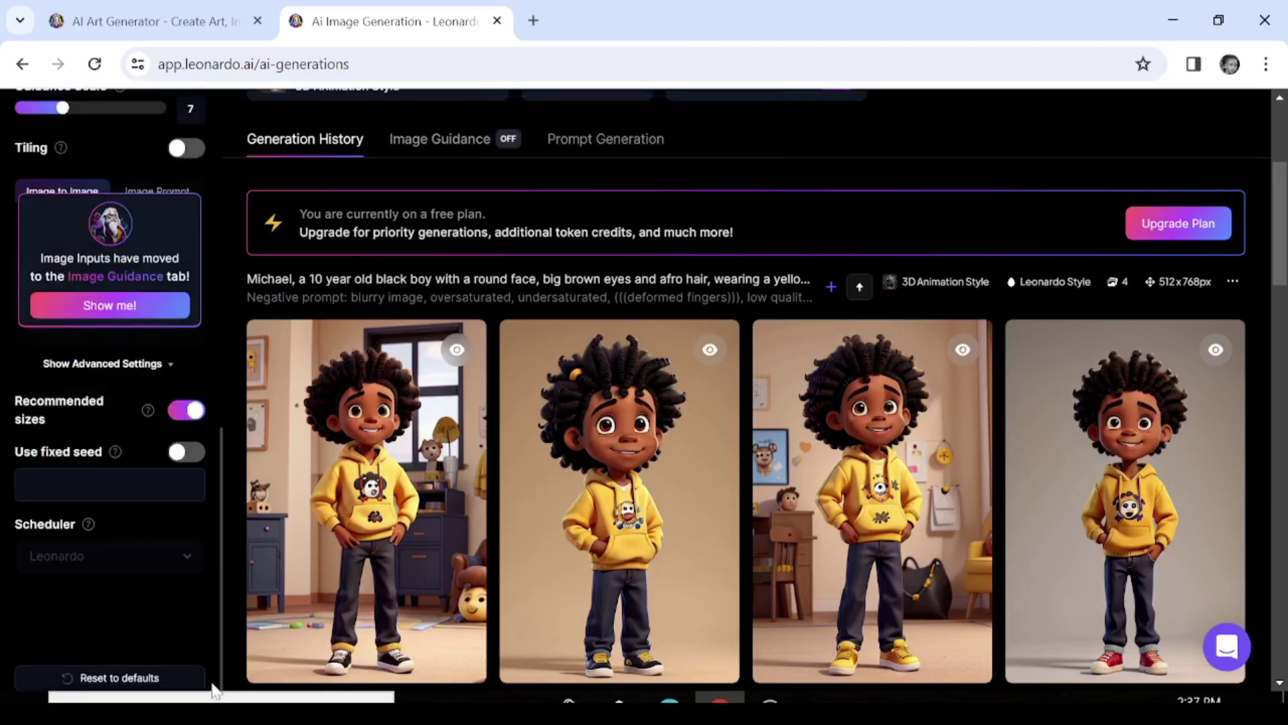
Step: Turn on Use fixed seed and paste in seed 900653056
left_click(178, 462)
right_click(57, 485)
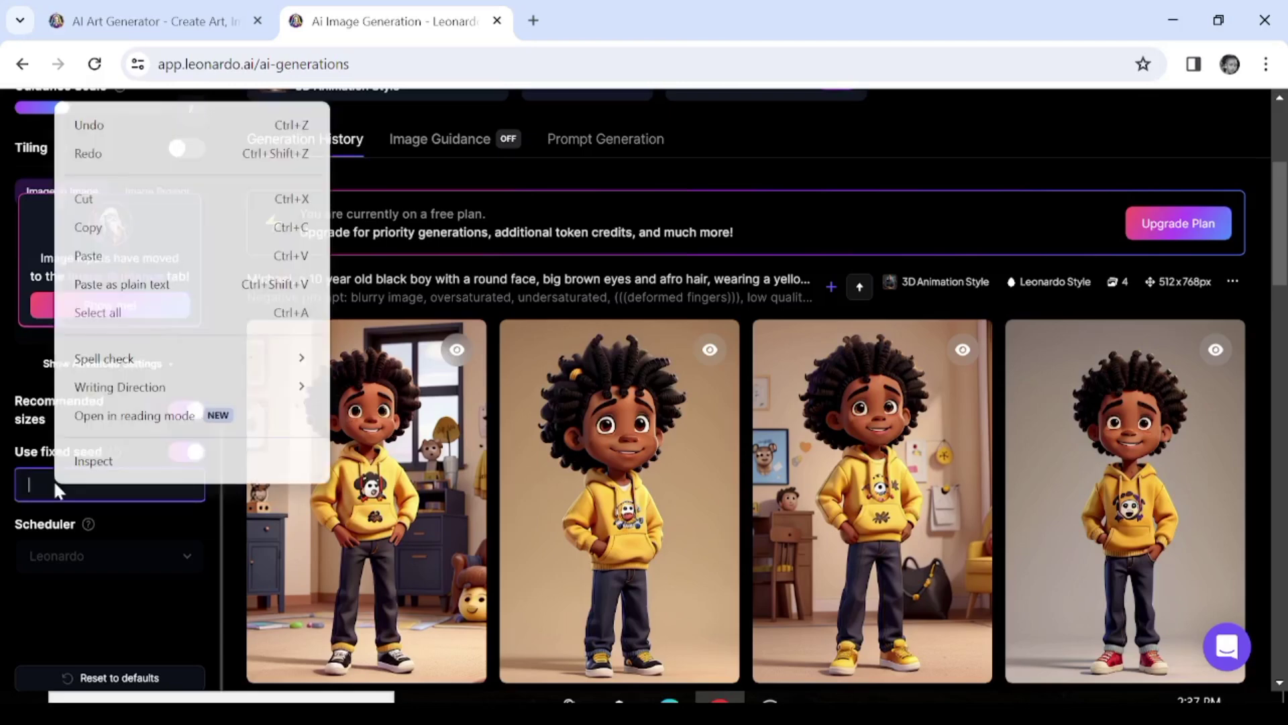
left_click(173, 260)
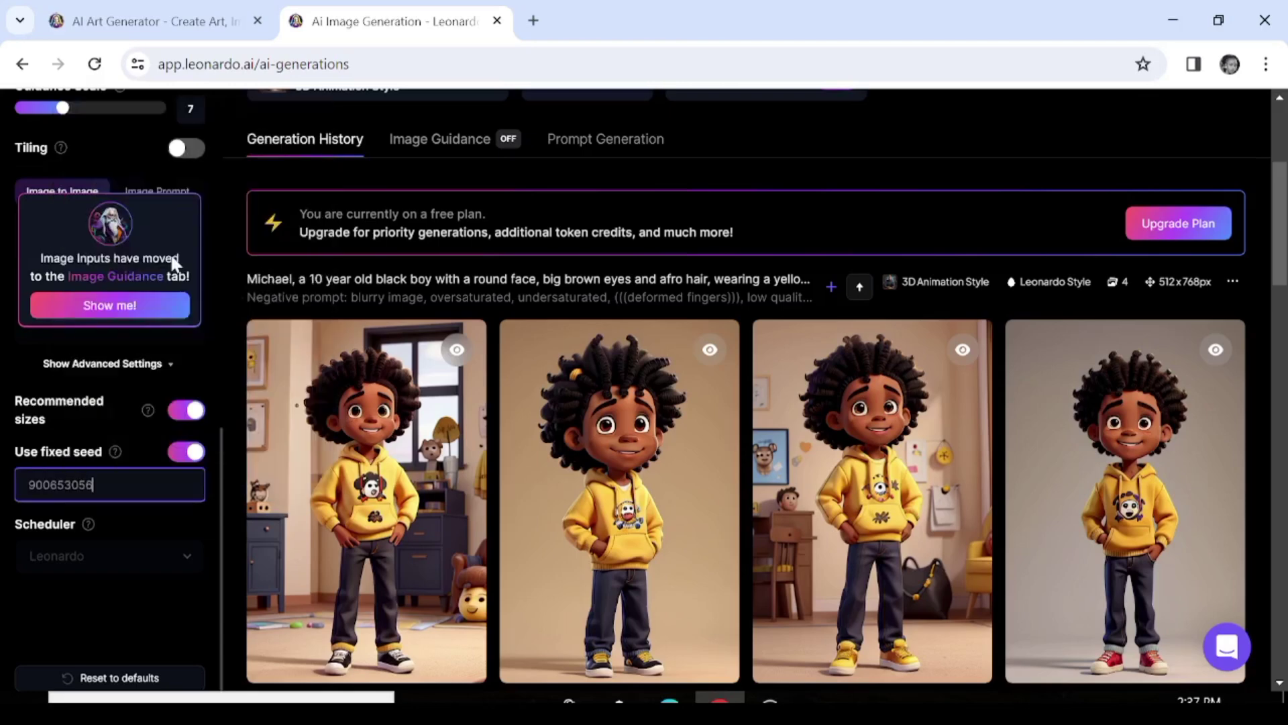
left_click(211, 496)
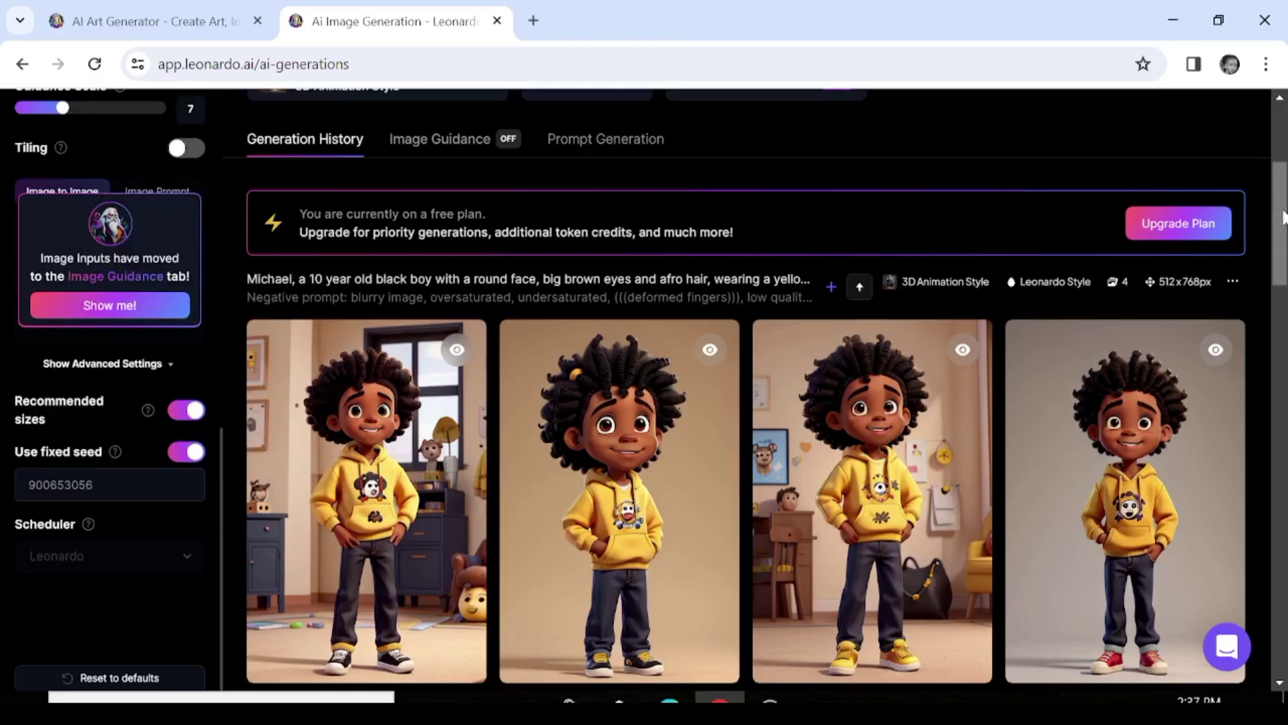
scroll(1282, 146, "up", 4)
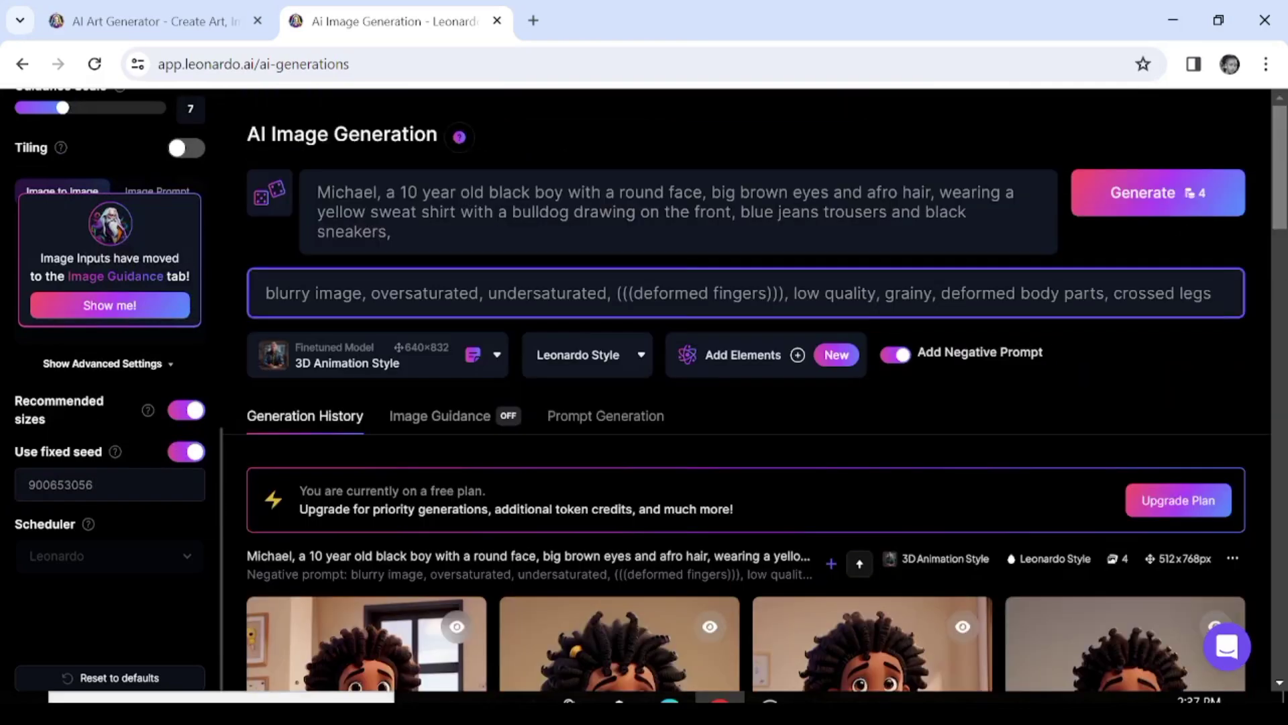
Step: Generate Michael sitting on a park bench
type("sitting on a park bench")
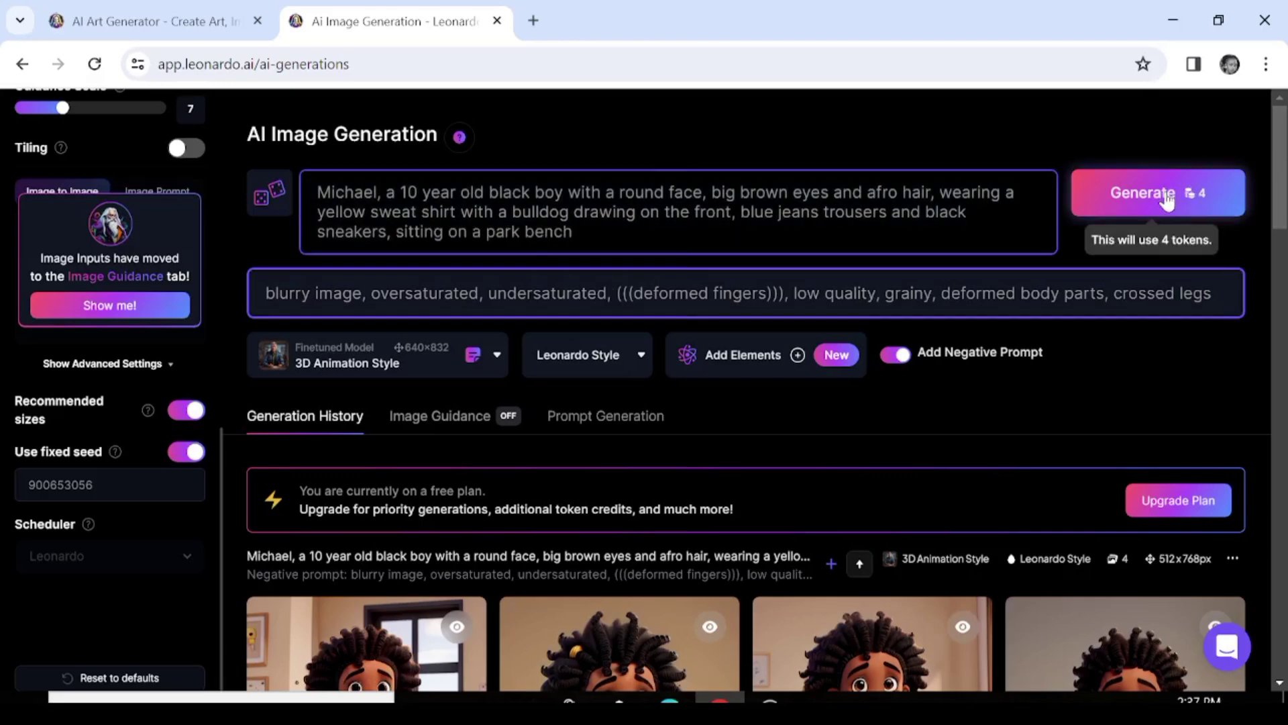
left_click(1167, 199)
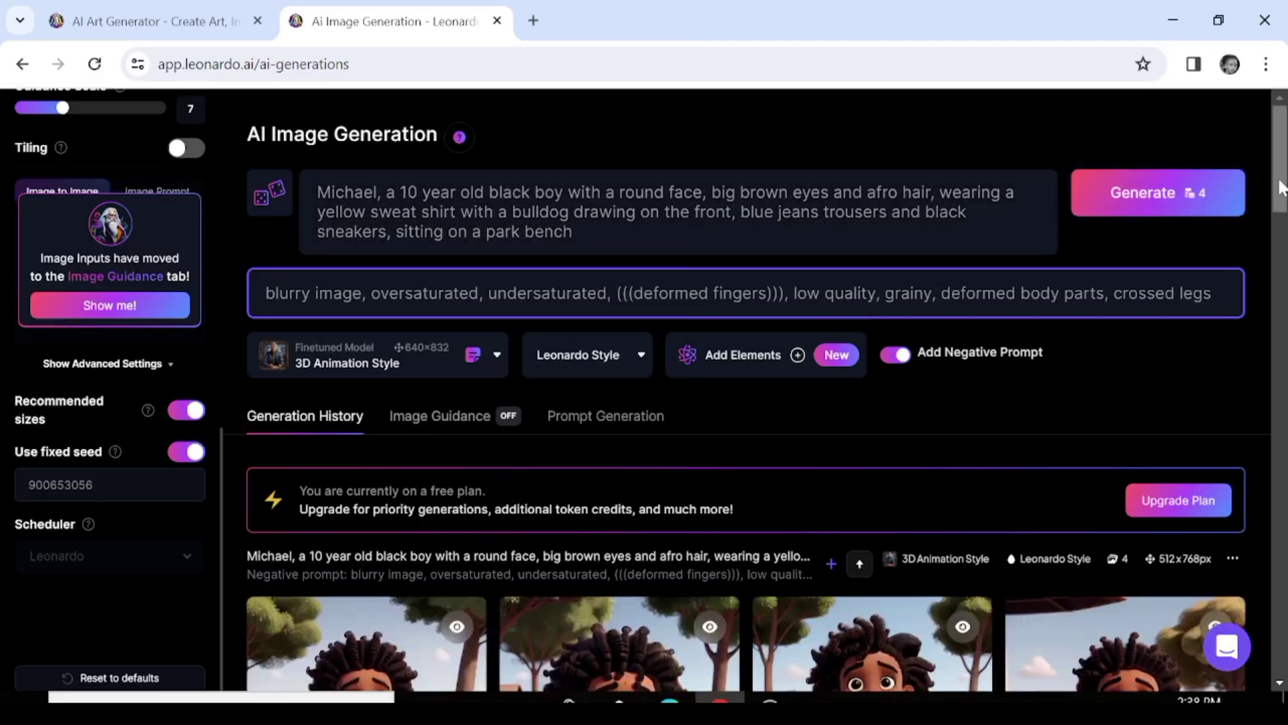
scroll(1281, 188, "down", 5)
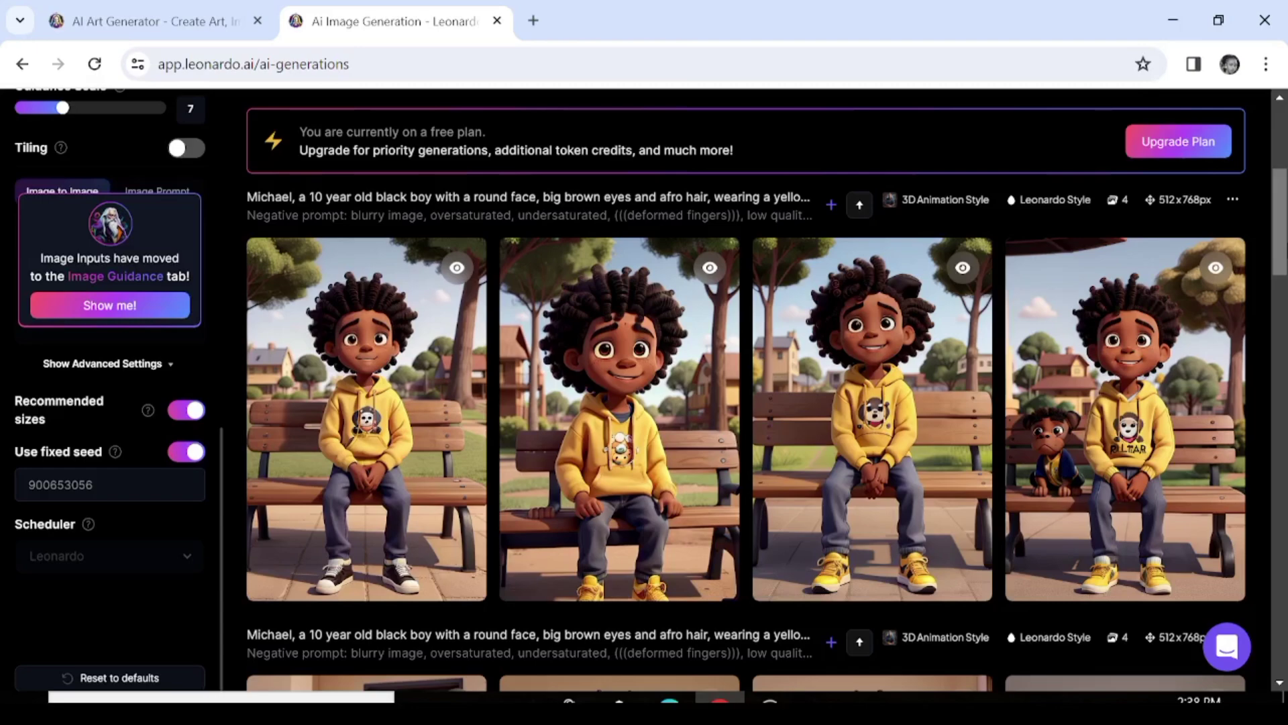
Step: Generate Michael kneeling down, then change the prompt ending to 'laughing so hard'
type("own")
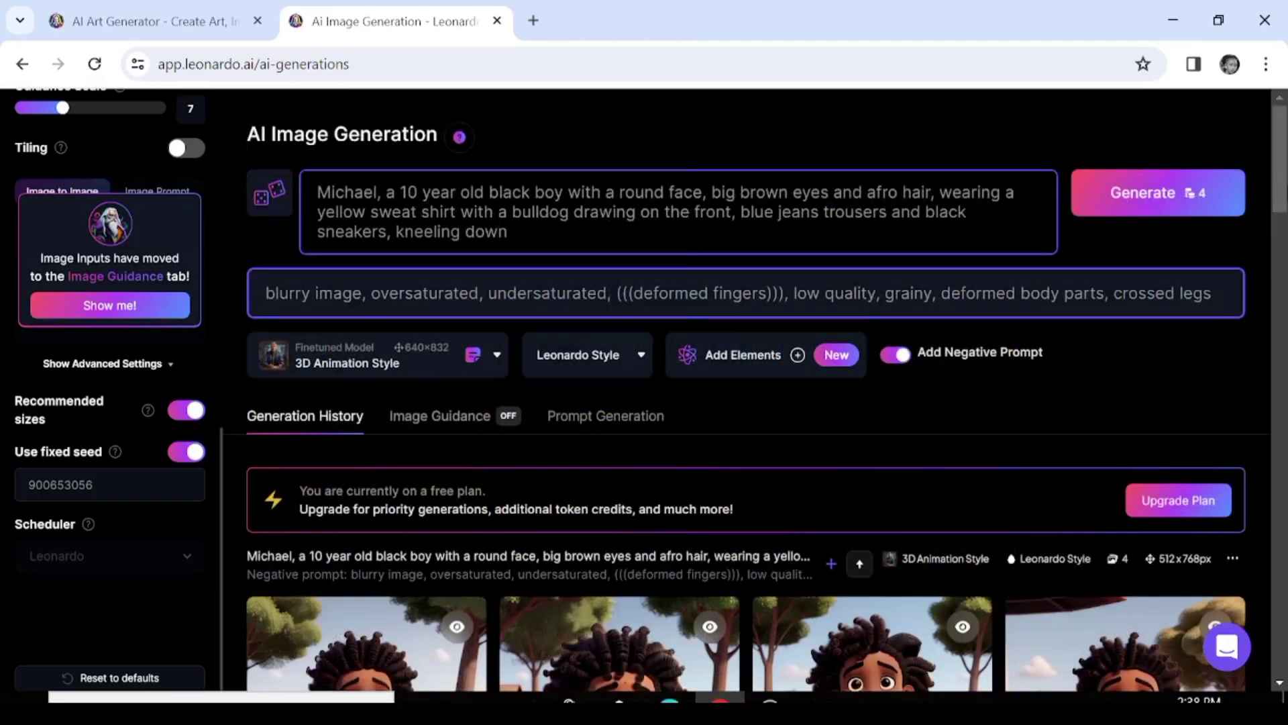
left_click(1162, 194)
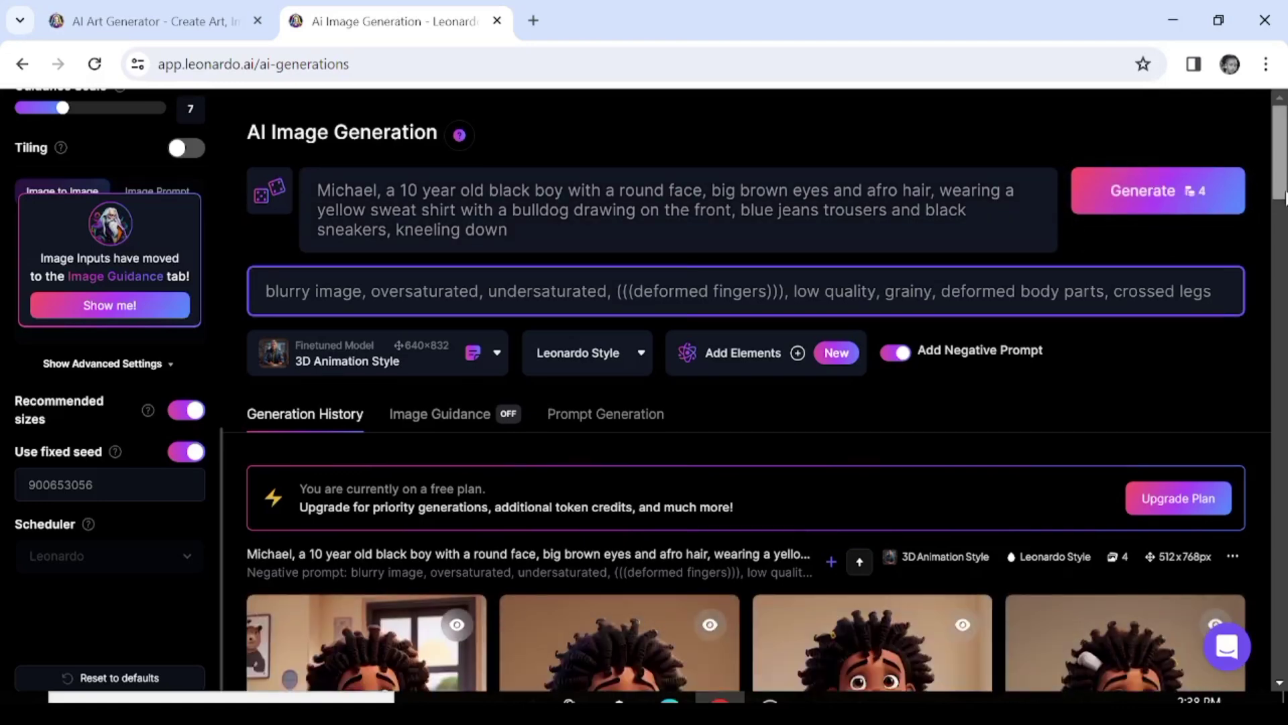
scroll(744, 403, "down", 5)
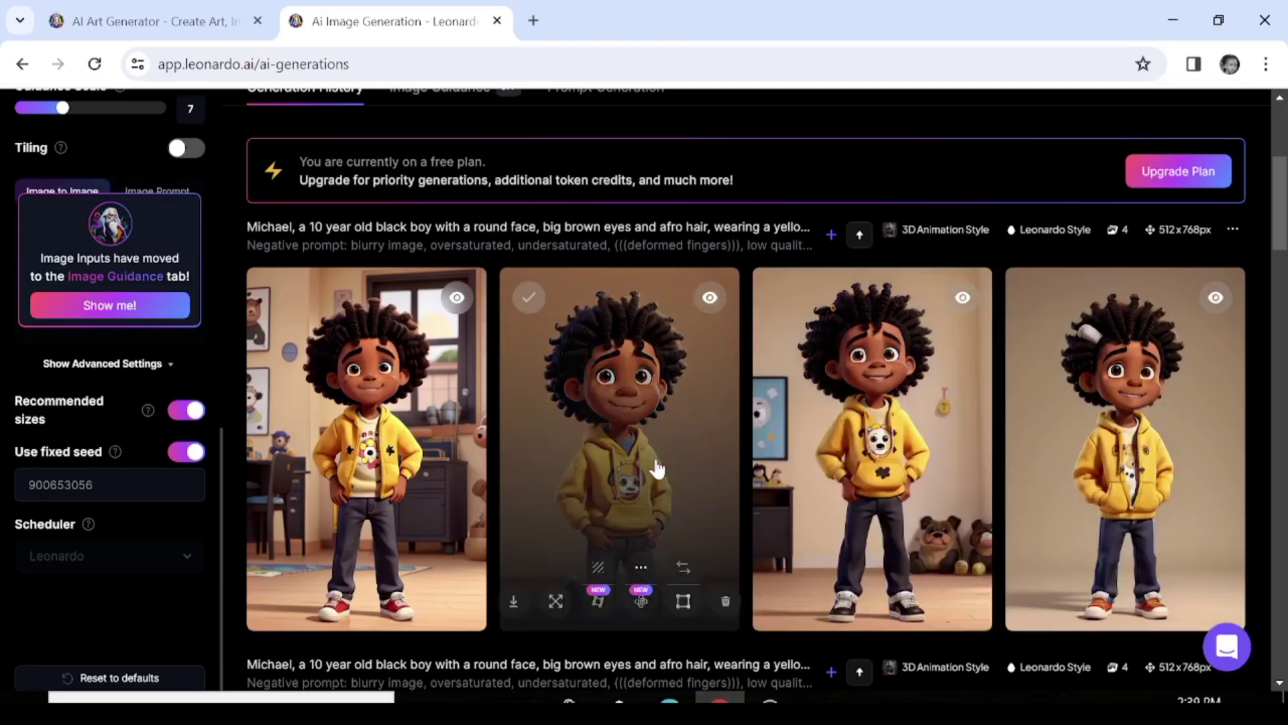
type("hard")
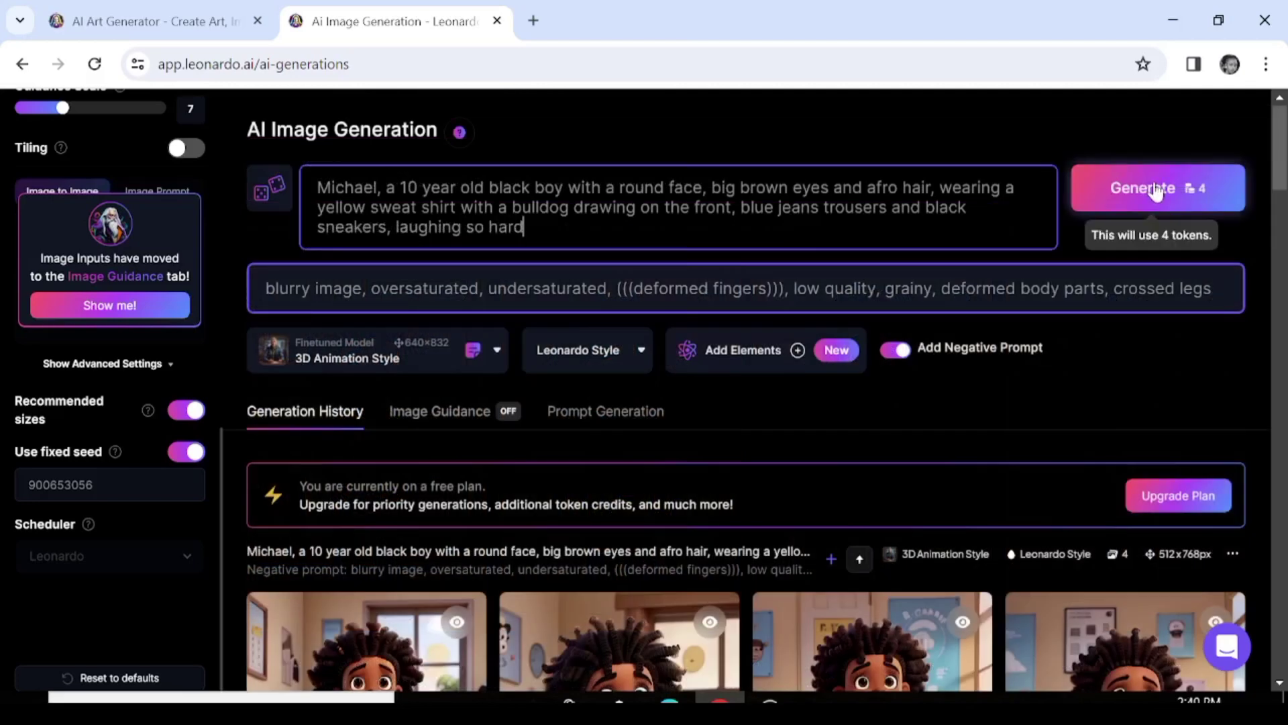
Step: Change the prompt ending to 'looking so sad' and generate Michael
scroll(1278, 186, "down", 3)
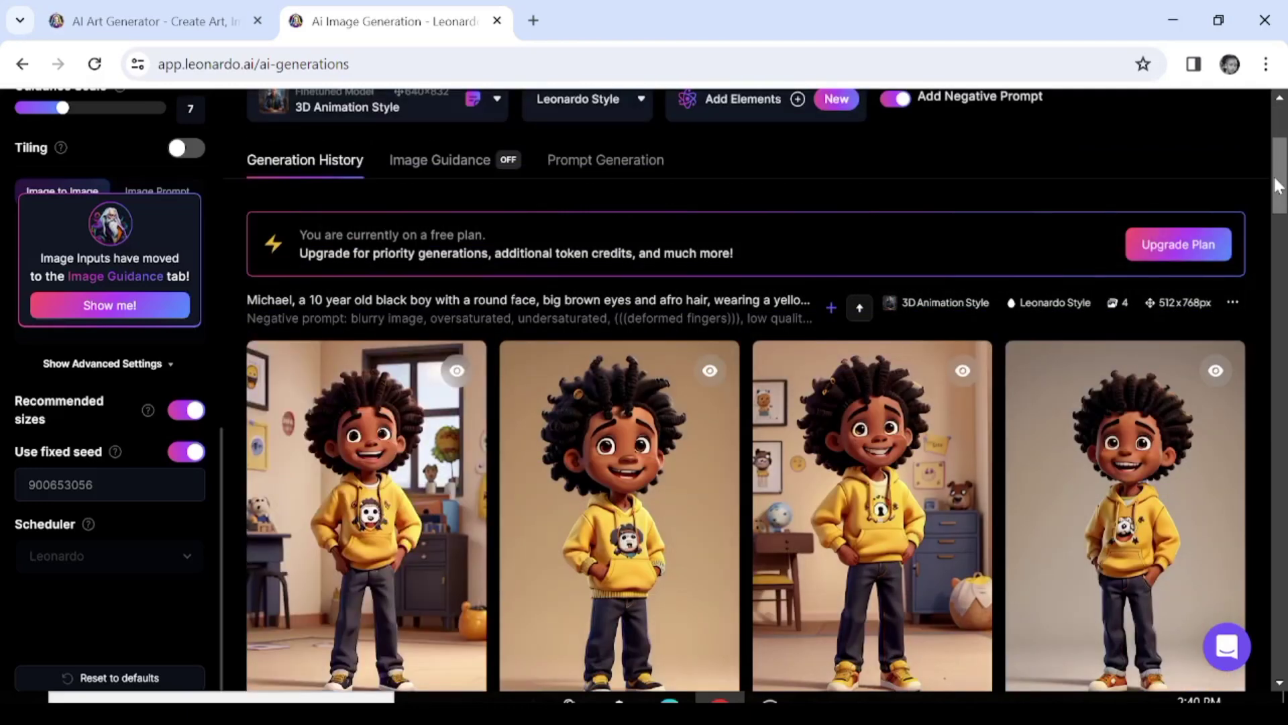
key("BackSpace")
key("BackSpace")
key("BackSpace")
key("BackSpace")
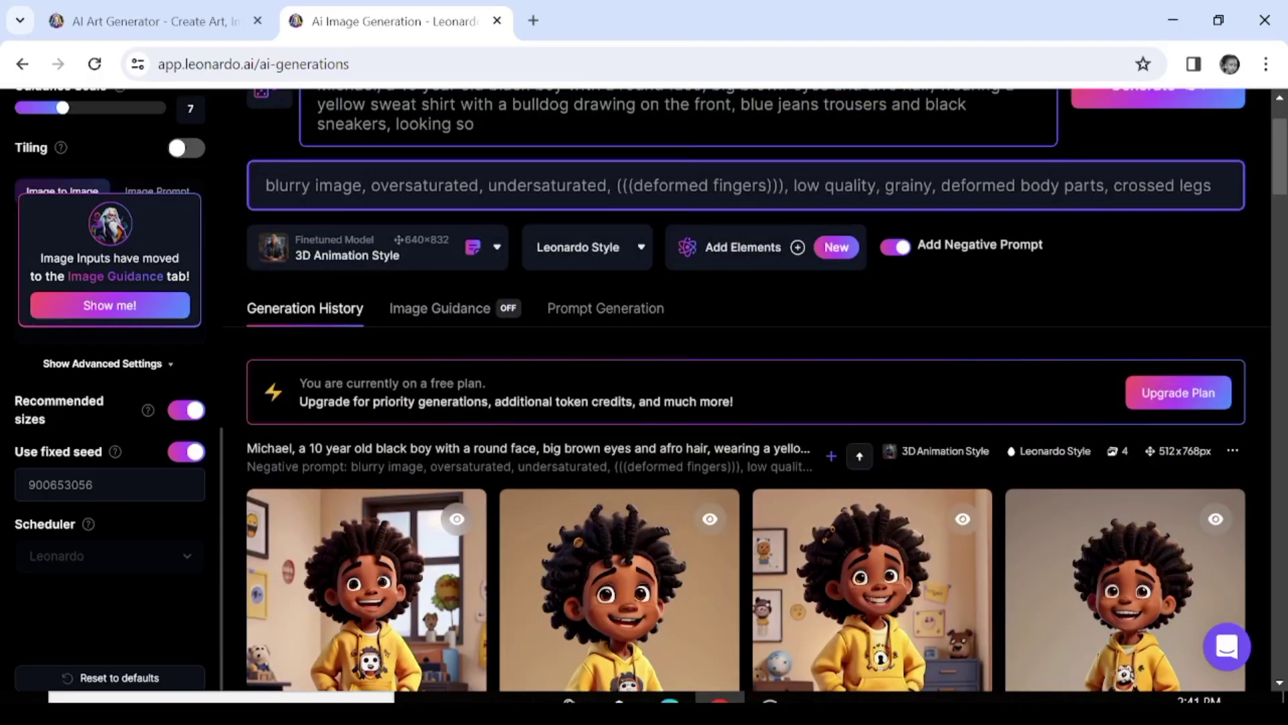
type("sad")
scroll(1135, 193, "up", 2)
left_click(1138, 192)
mouse_move(1277, 147)
left_mouse_down()
mouse_move(1282, 202)
mouse_move(1281, 152)
left_mouse_up()
Step: Add 'and crying so hard' to the prompt and generate again
left_click(571, 232)
type("and crying so hard")
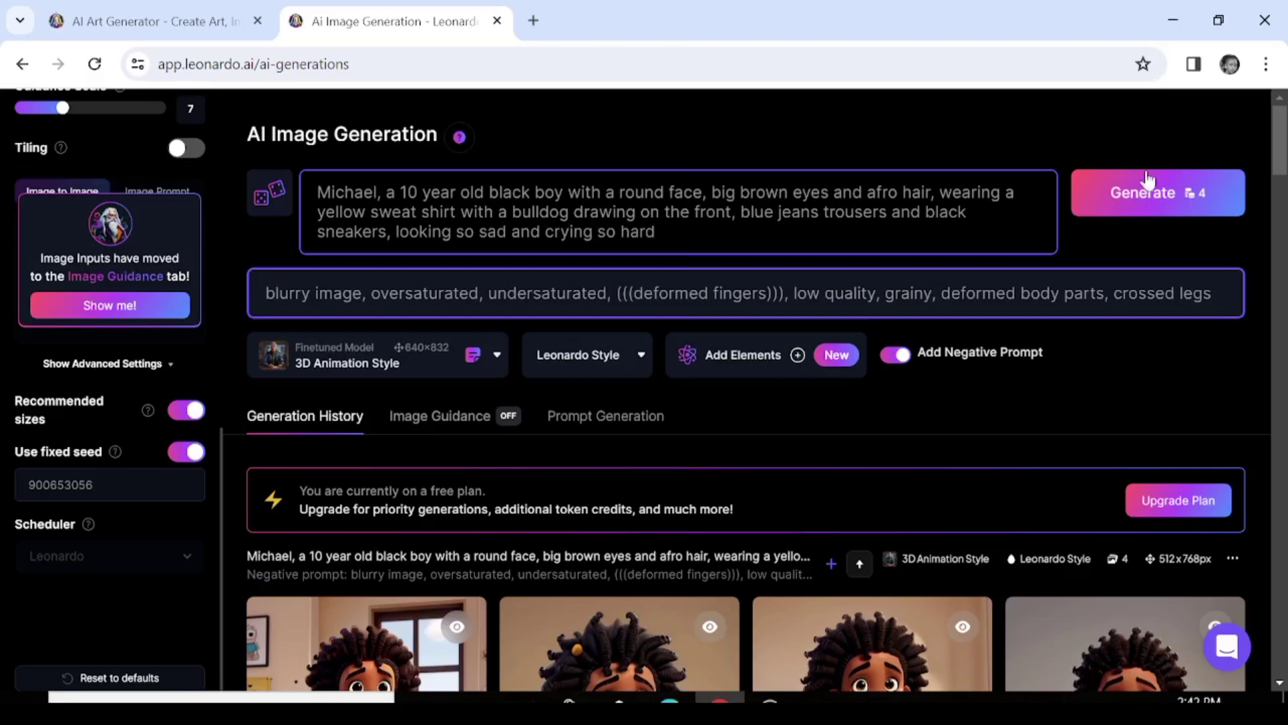
left_click(1149, 194)
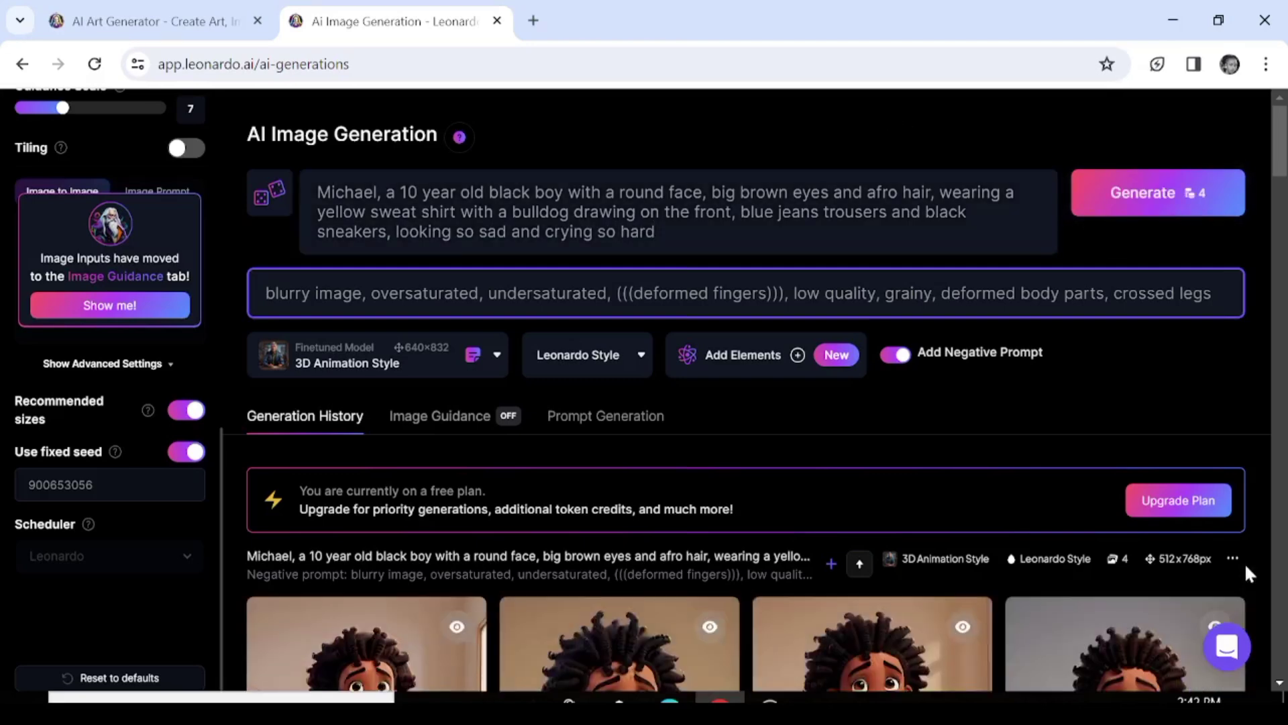
scroll(1152, 369, "down", 2)
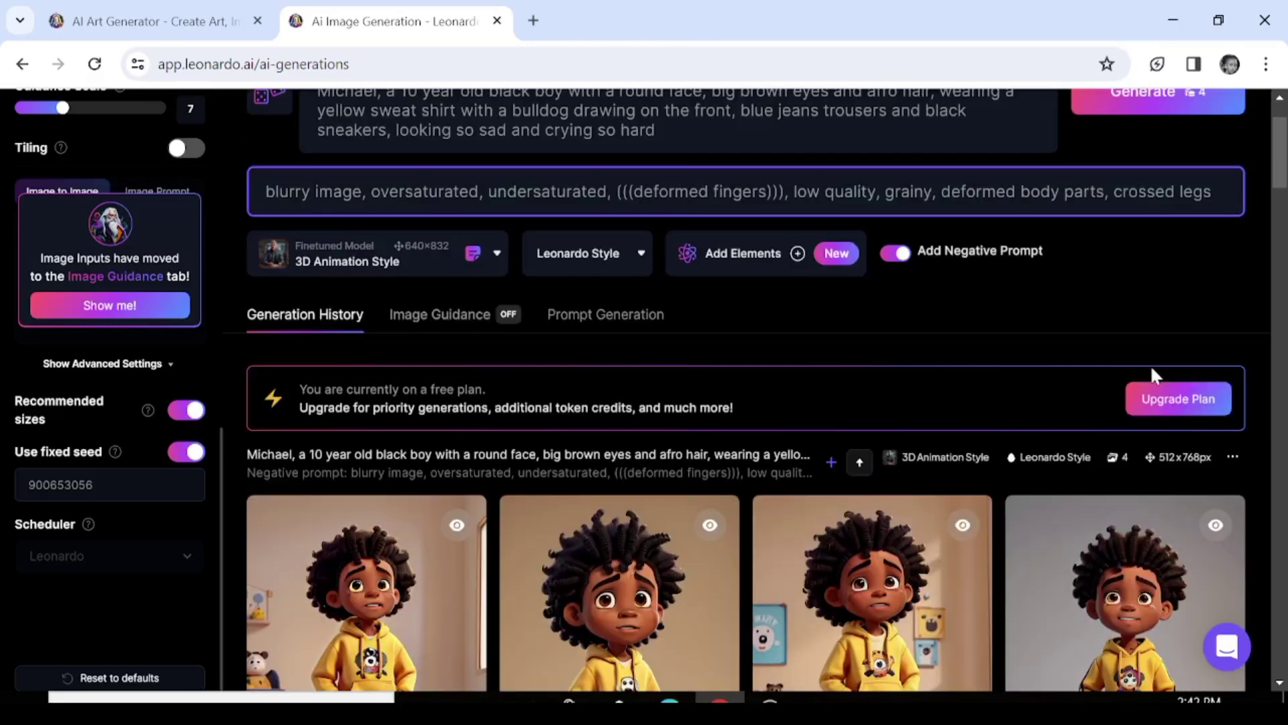
scroll(1098, 397, "down", 3)
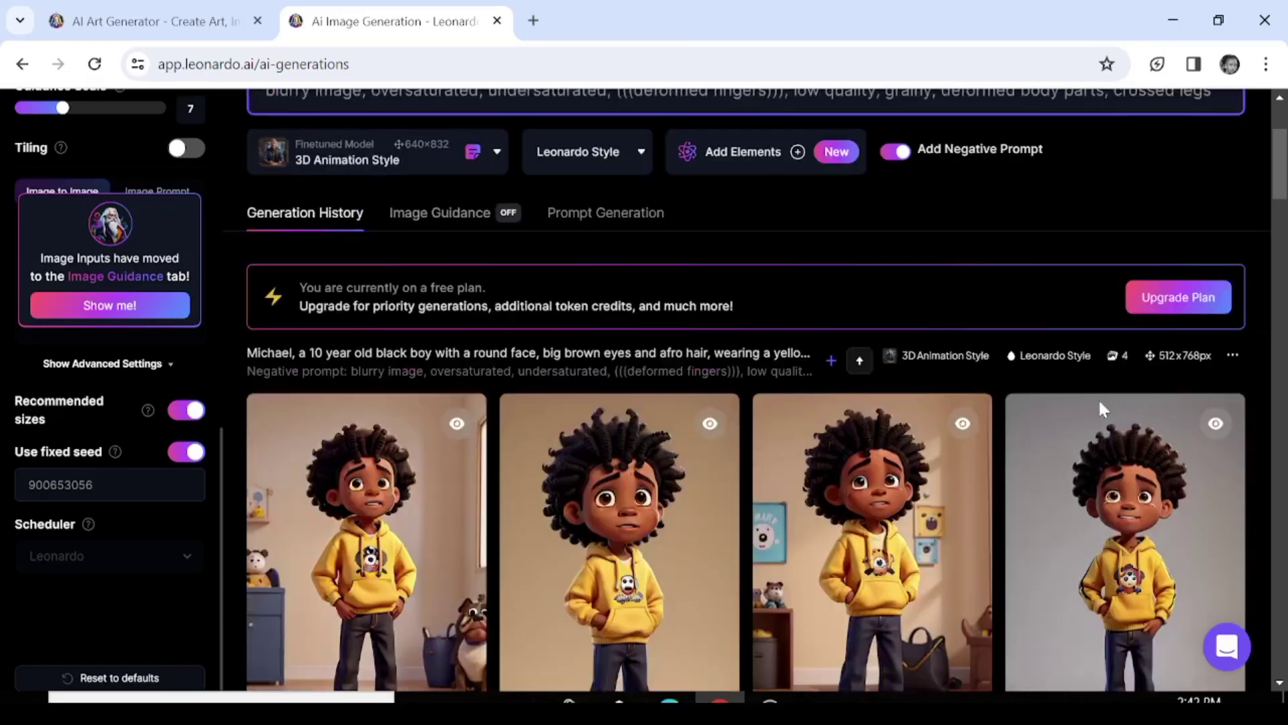
Step: Preview the third sad image full size, then change the ending to 'walking on sand along the beach'
left_click(872, 416)
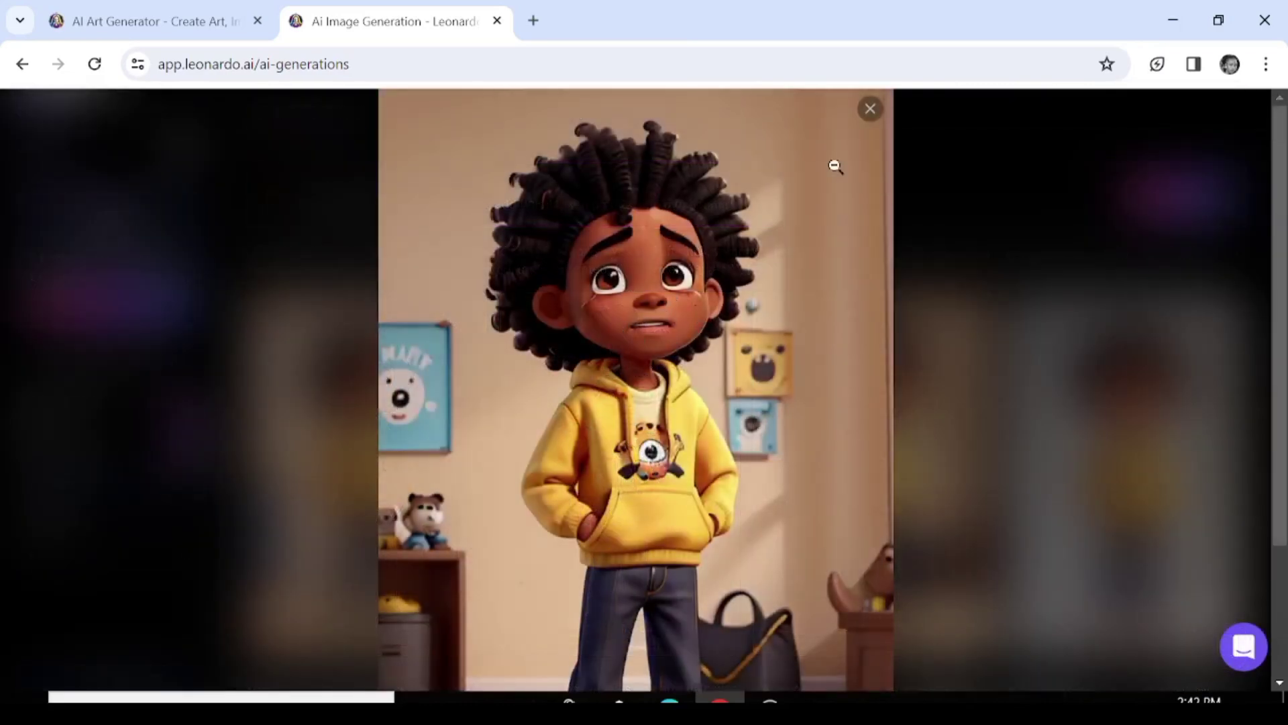
left_click(898, 243)
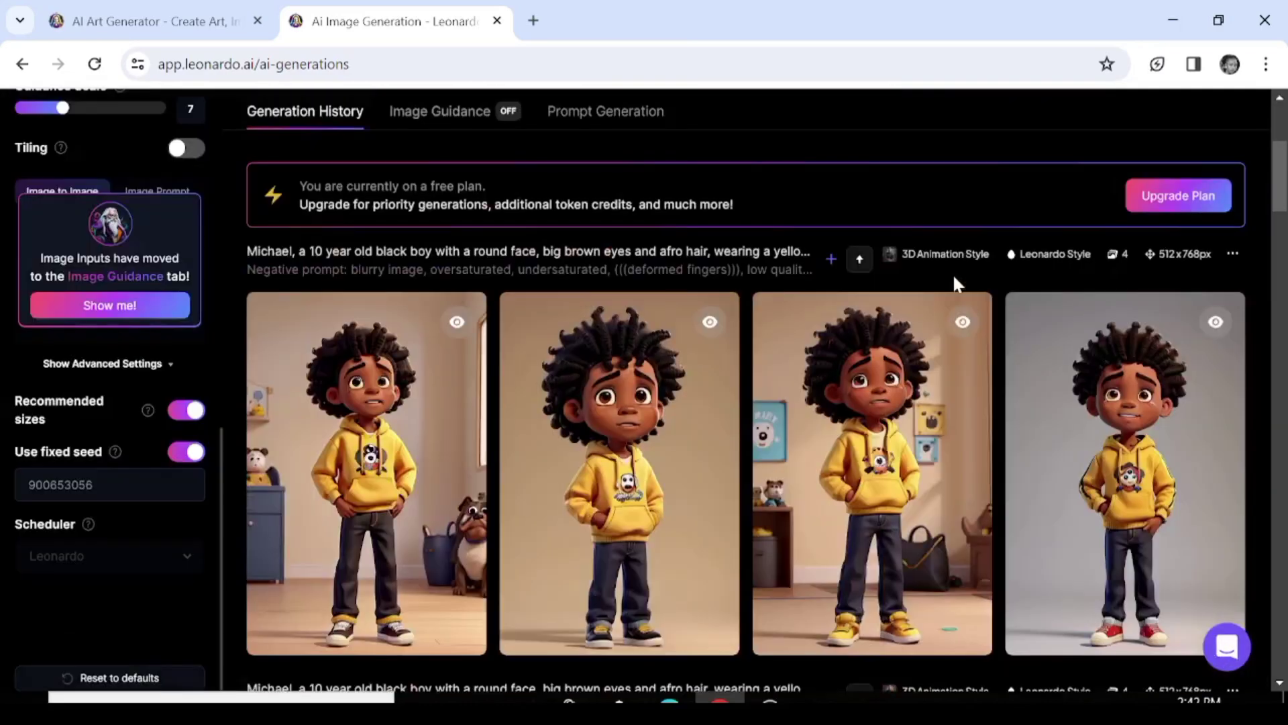
type("bead")
type("he beach")
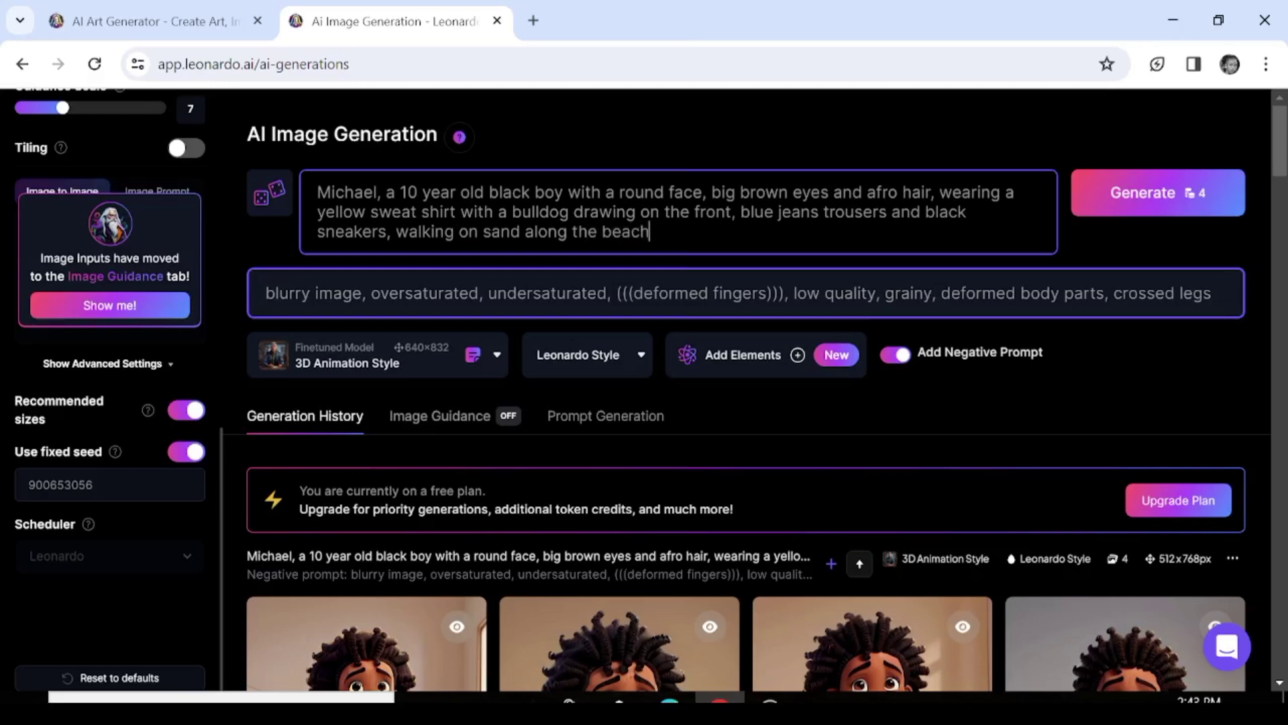
Step: Generate Michael walking on sand along the beach
left_click(1144, 195)
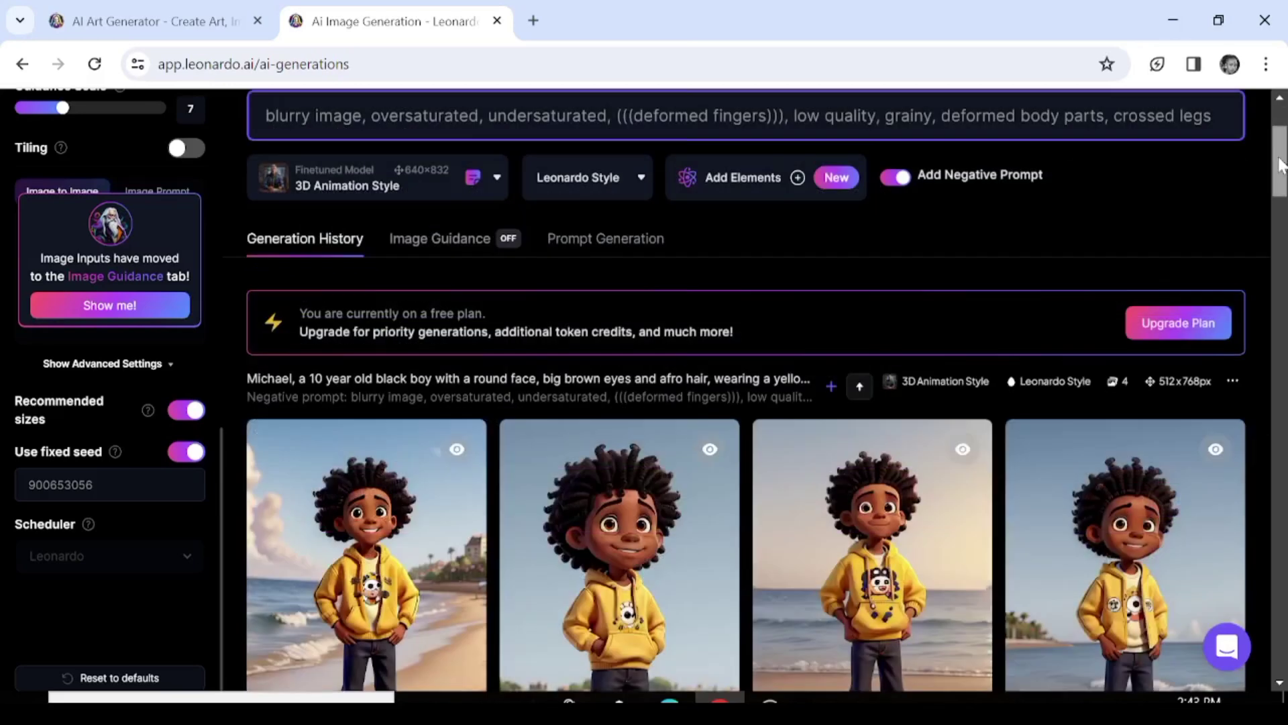
scroll(1282, 186, "down", 3)
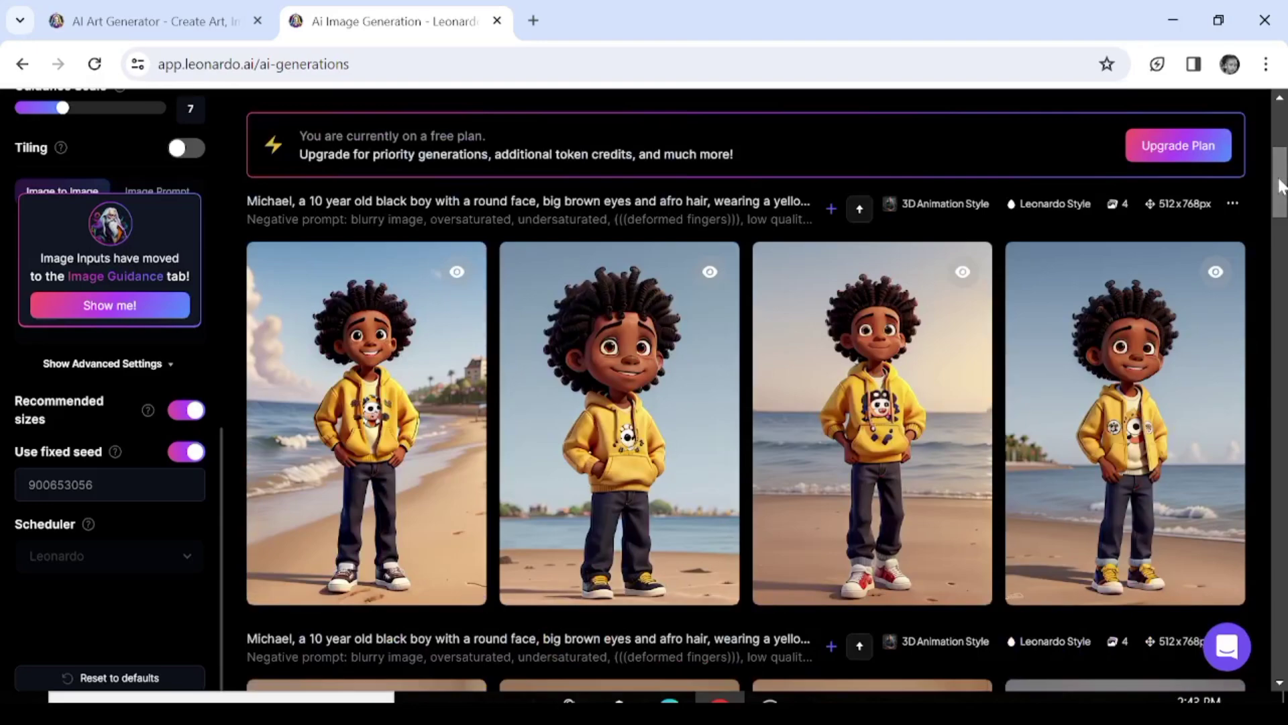
scroll(1282, 187, "up", 5)
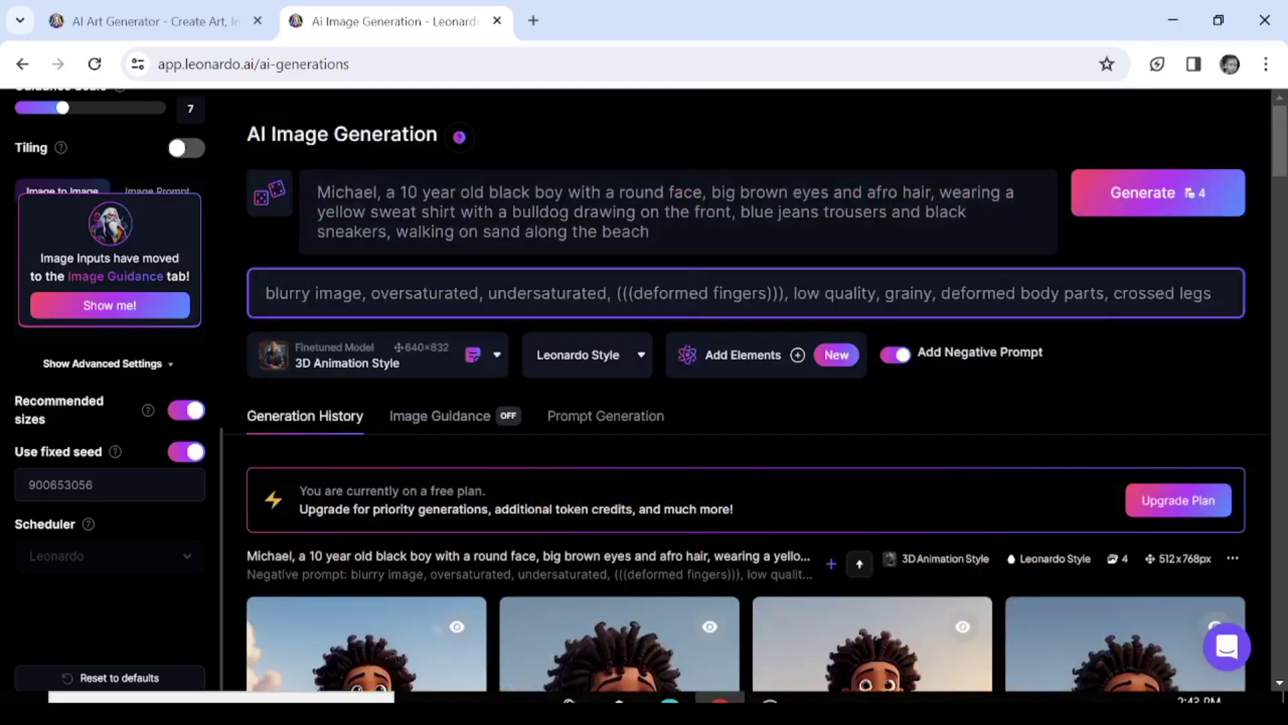
Step: Generate Michael sitting on a hill watching the sunset, then looking at the stars at night
left_click(649, 232)
left_click_drag(650, 232, 396, 231)
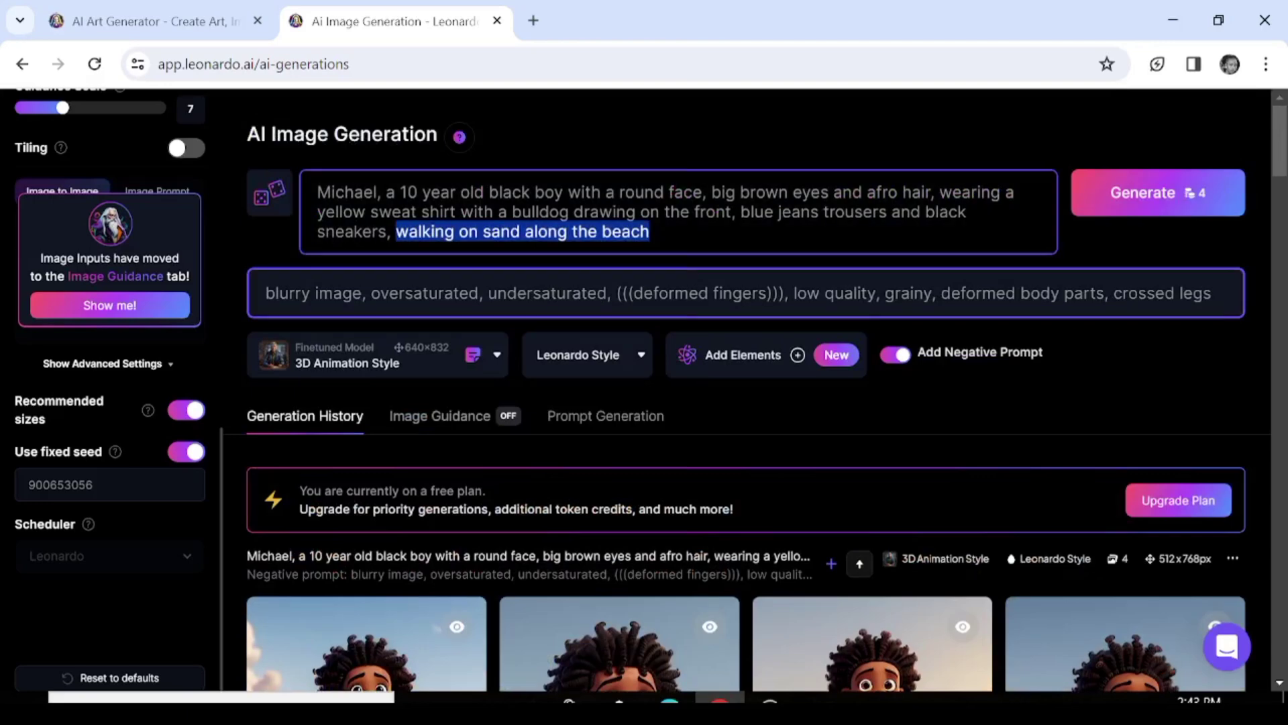
type("sitting on a hill watching the sunset")
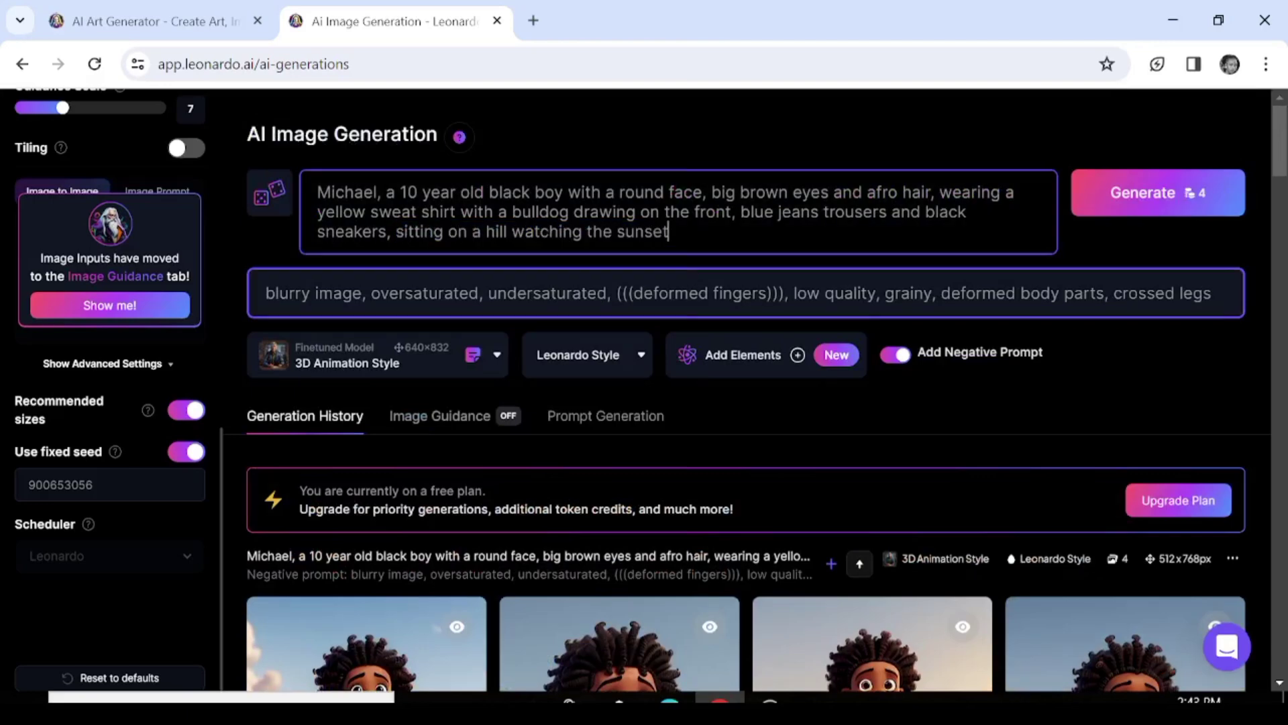
left_click(1107, 197)
scroll(985, 516, "down", 6)
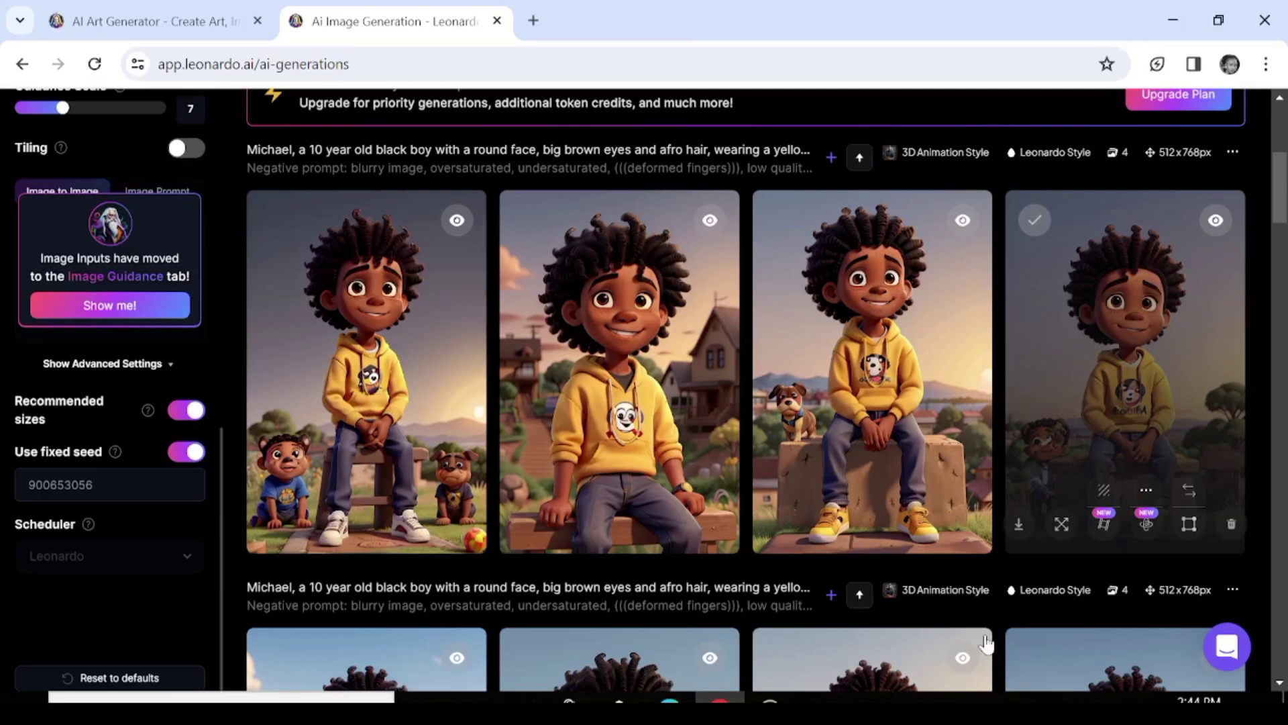
scroll(946, 516, "up", 5)
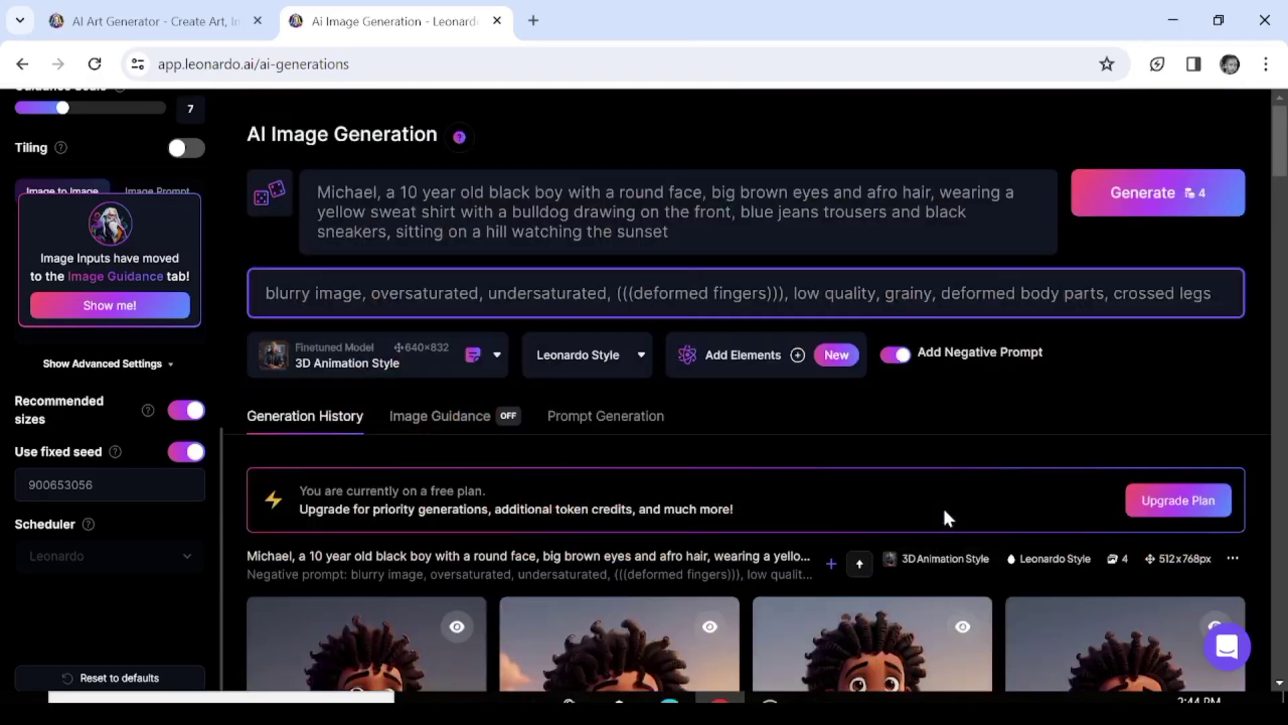
left_click(1154, 195)
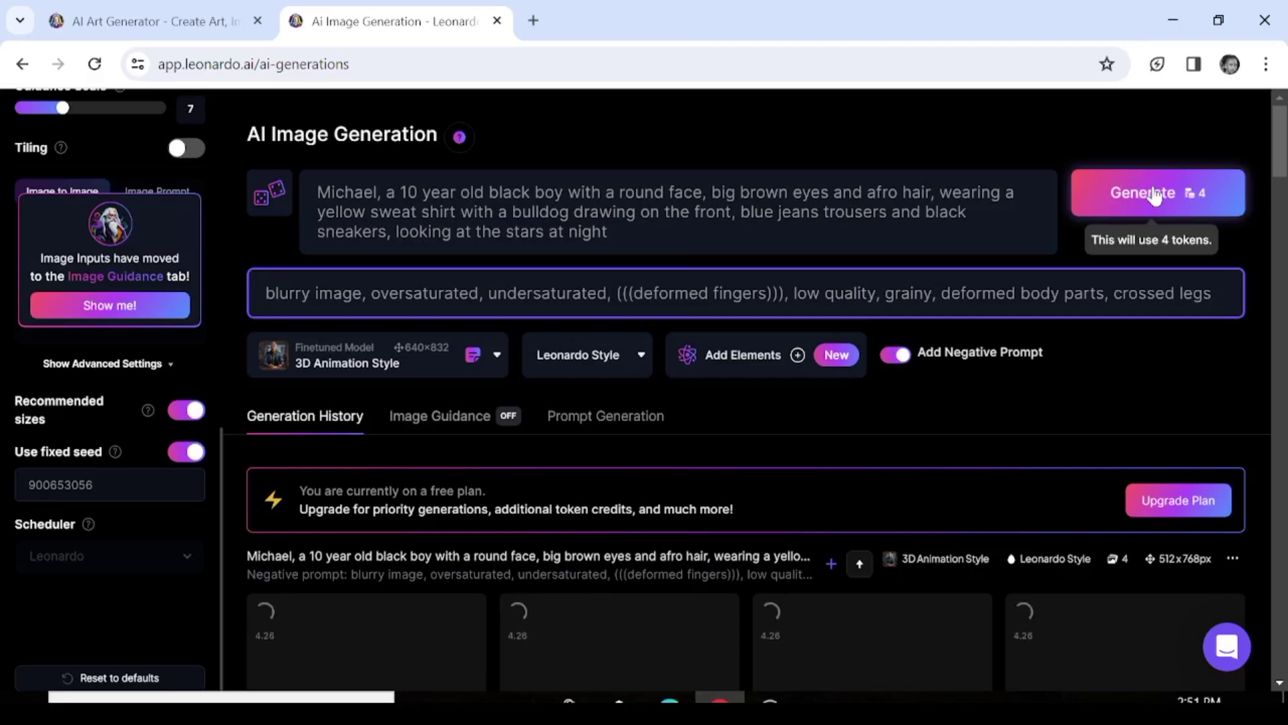
Step: Scroll down to watch the four stars-at-night images of Michael render
scroll(1205, 309, "down", 2)
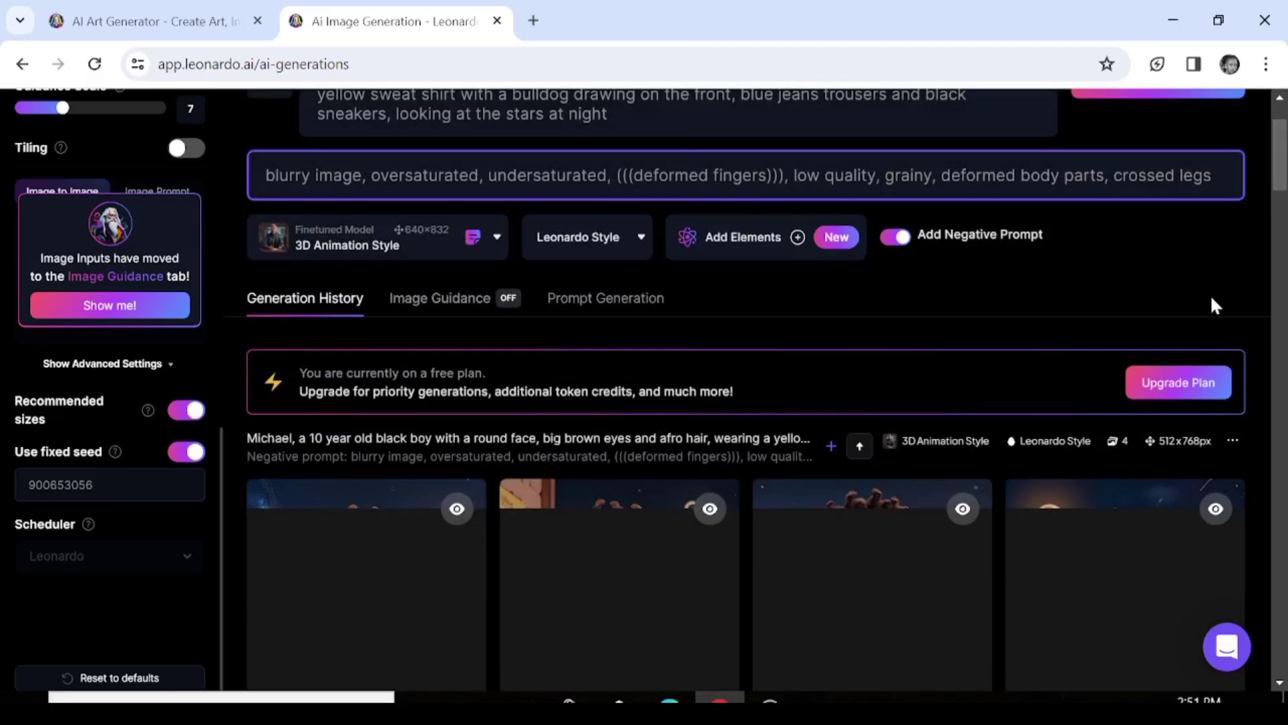